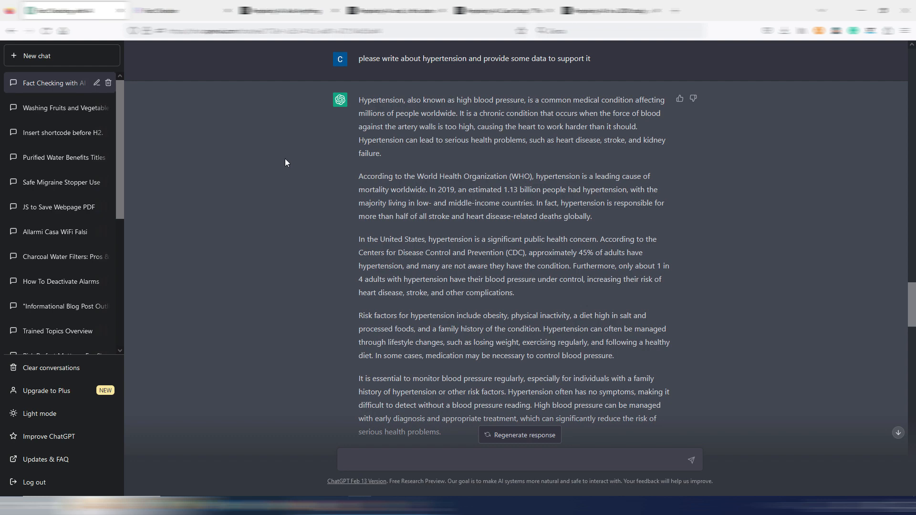
Copy the 2019 sentence that 1.13 billion people had hypertension from ChatGPT's answer.
{"action": "left_click", "coordinate": [165, 10]}
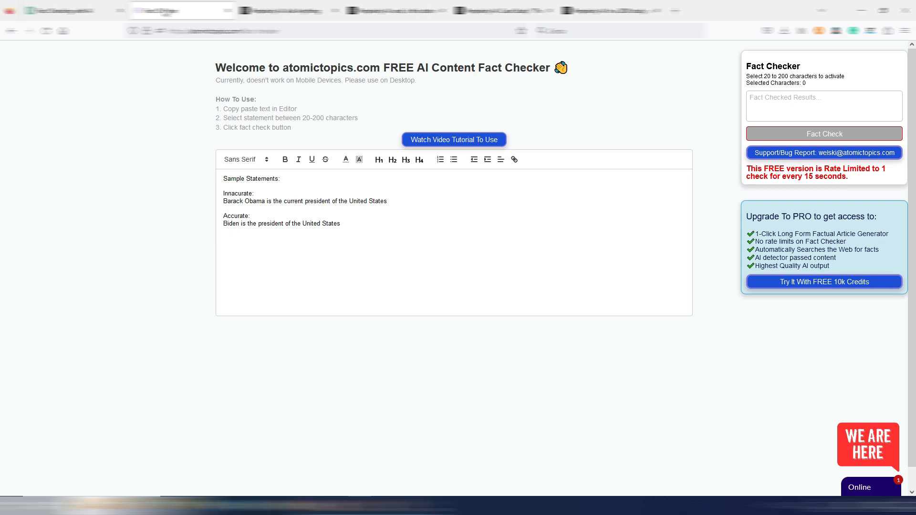
{"action": "left_click", "coordinate": [282, 11]}
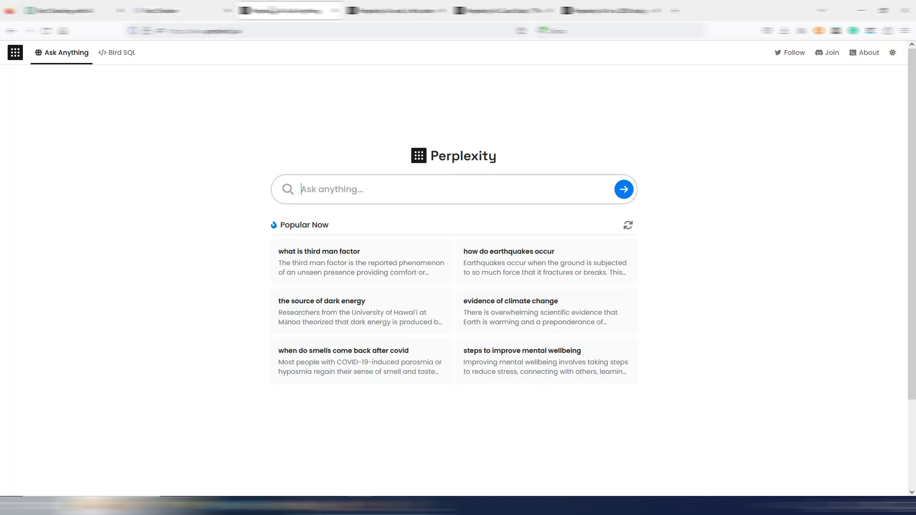
{"action": "key", "text": "ctrl+1"}
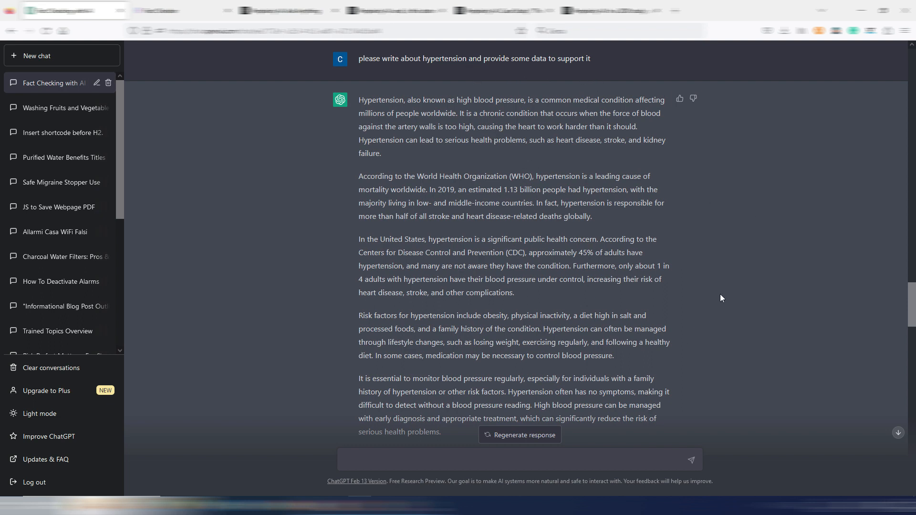
{"action": "mouse_move", "coordinate": [911, 306]}
{"action": "left_mouse_down"}
{"action": "mouse_move", "coordinate": [911, 315]}
{"action": "mouse_move", "coordinate": [911, 302]}
{"action": "left_mouse_up"}
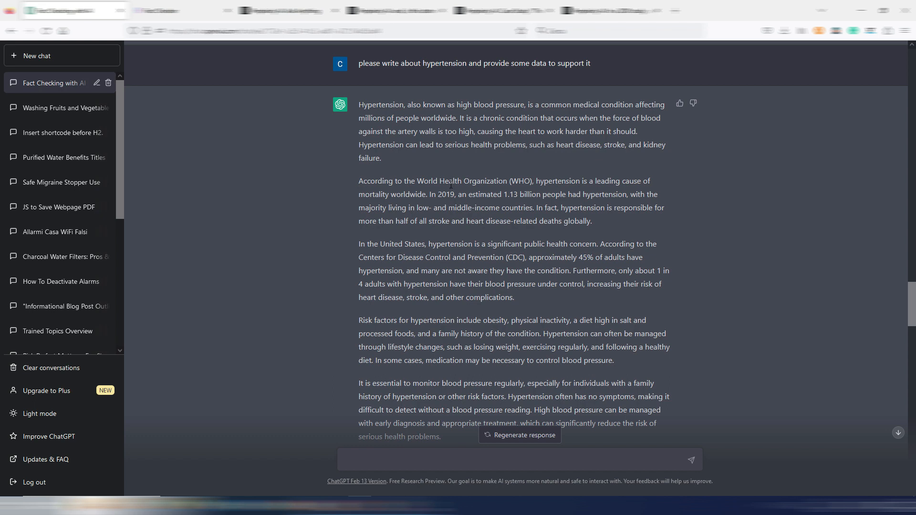
{"action": "left_click_drag", "start_coordinate": [430, 194], "coordinate": [534, 208]}
{"action": "right_click", "coordinate": [534, 209]}
{"action": "left_click", "coordinate": [544, 214]}
Replace the fact checker's sample text with the 2019 sentence and run Fact Check on it.
{"action": "key", "text": "ctrl+Tab"}
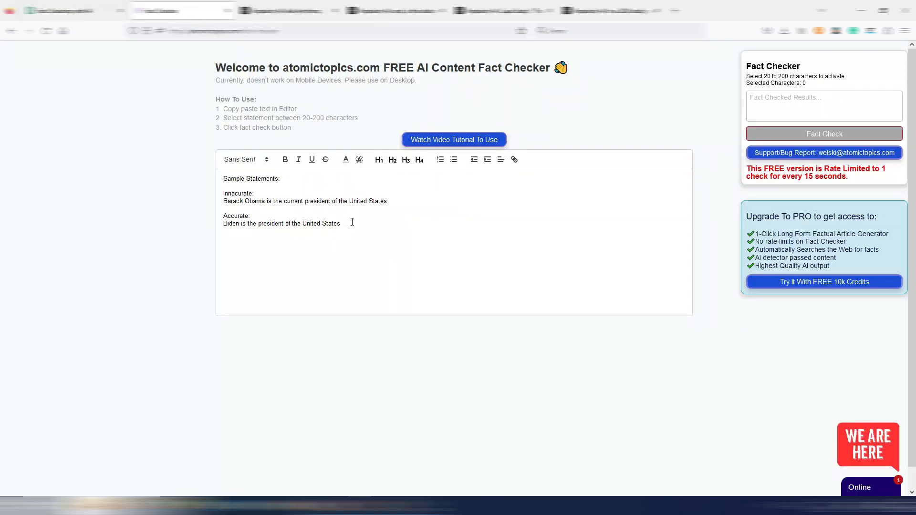
{"action": "key", "text": "ctrl+a"}
{"action": "key", "text": "Delete"}
{"action": "left_click", "coordinate": [274, 179]}
{"action": "key", "text": "ctrl+v"}
{"action": "left_click_drag", "start_coordinate": [560, 178], "coordinate": [218, 172]}
{"action": "left_click", "coordinate": [825, 134]}
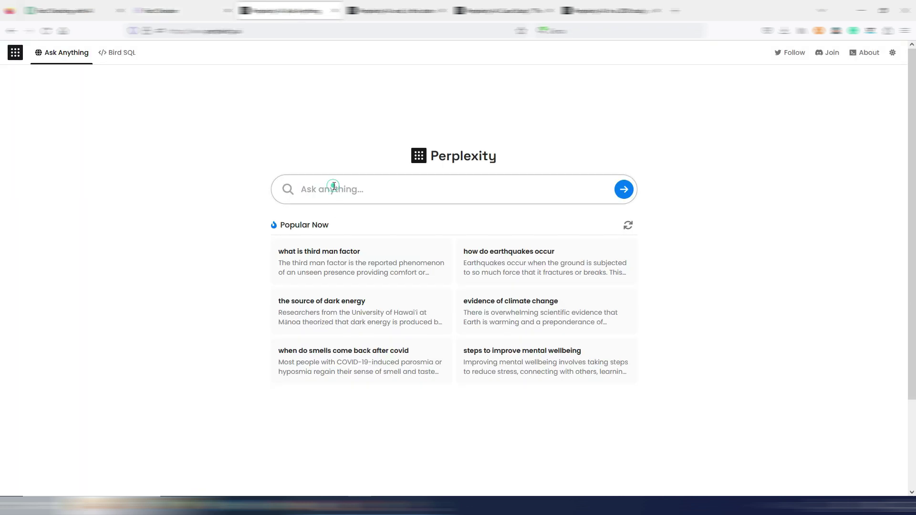
Query Perplexity with the same 2019 hypertension sentence and return to ChatGPT.
{"action": "left_click", "coordinate": [334, 189]}
{"action": "key", "text": "ctrl+v"}
{"action": "left_click", "coordinate": [624, 189]}
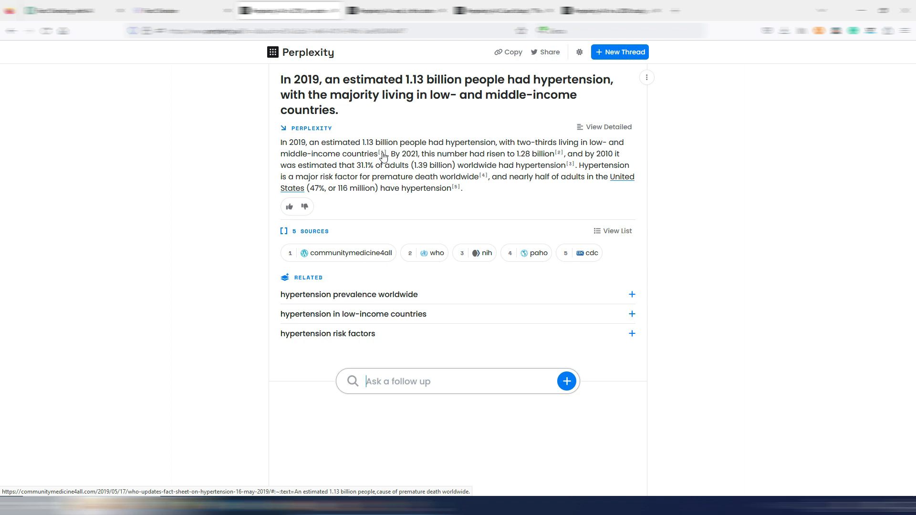
{"action": "key", "text": "ctrl+Tab"}
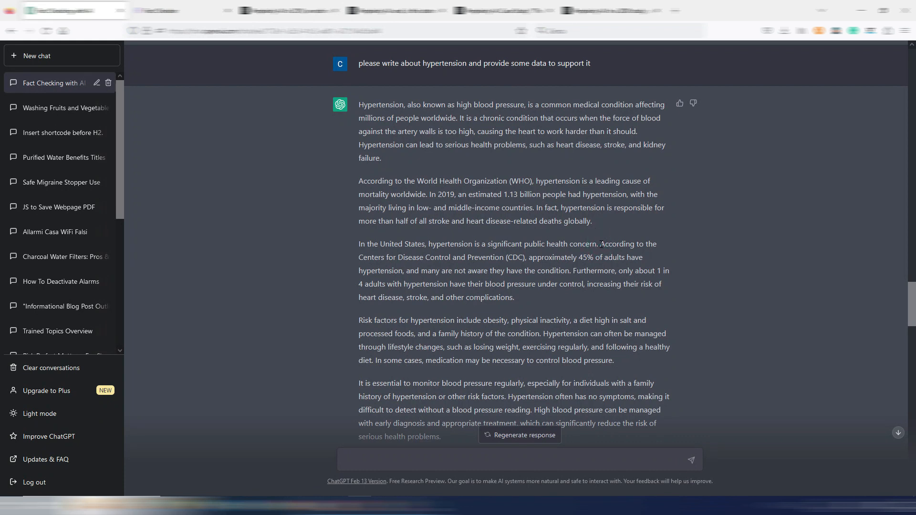
Copy the CDC 45% of adults sentence into the fact checker editor and run Fact Check.
{"action": "mouse_move", "coordinate": [601, 244]}
{"action": "left_mouse_down"}
{"action": "mouse_move", "coordinate": [596, 257]}
{"action": "mouse_move", "coordinate": [619, 259]}
{"action": "mouse_move", "coordinate": [402, 272]}
{"action": "left_mouse_up"}
{"action": "key", "text": "ctrl+c"}
{"action": "left_click", "coordinate": [183, 11]}
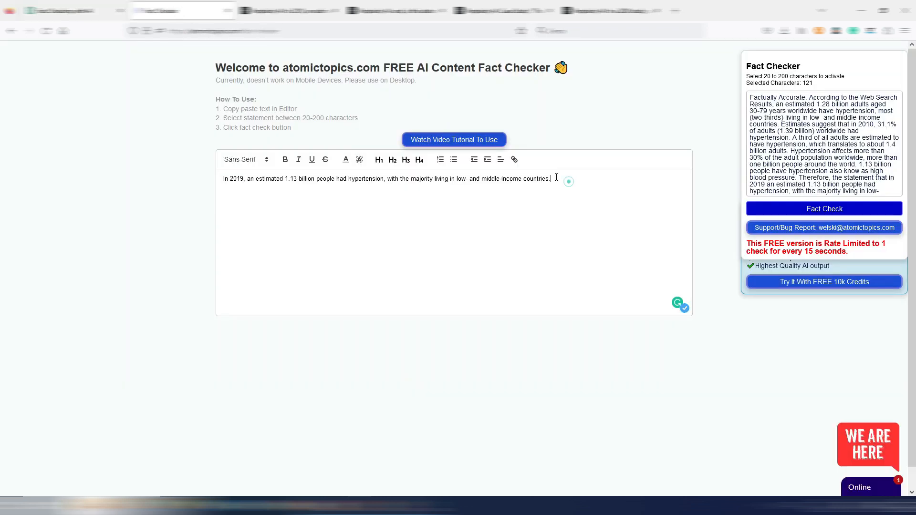
{"action": "triple_click", "coordinate": [559, 178]}
{"action": "key", "text": "BackSpace"}
{"action": "left_click", "coordinate": [244, 178]}
{"action": "key", "text": "ctrl+v"}
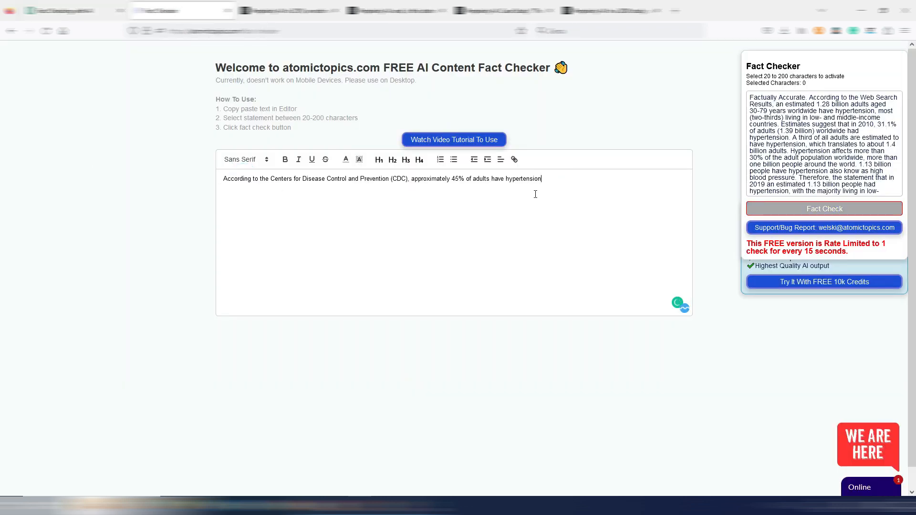
{"action": "left_click_drag", "start_coordinate": [543, 178], "coordinate": [218, 178]}
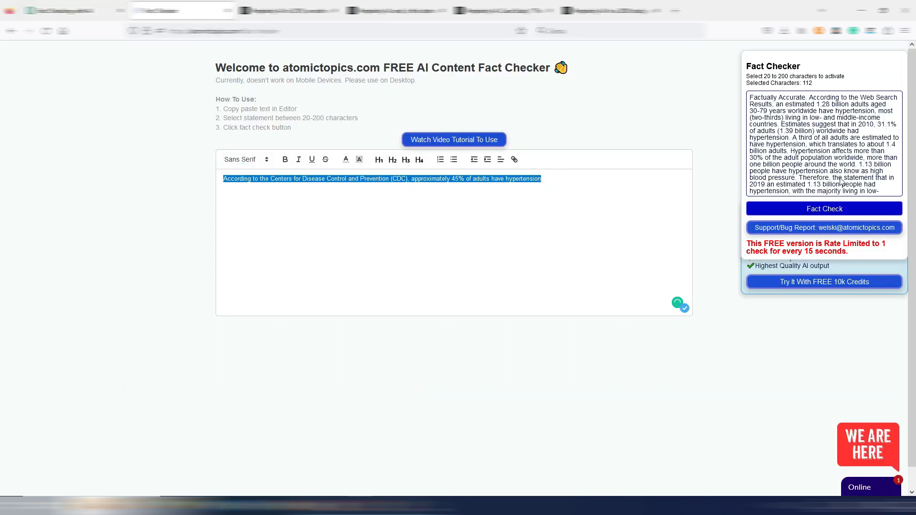
{"action": "left_click", "coordinate": [816, 209]}
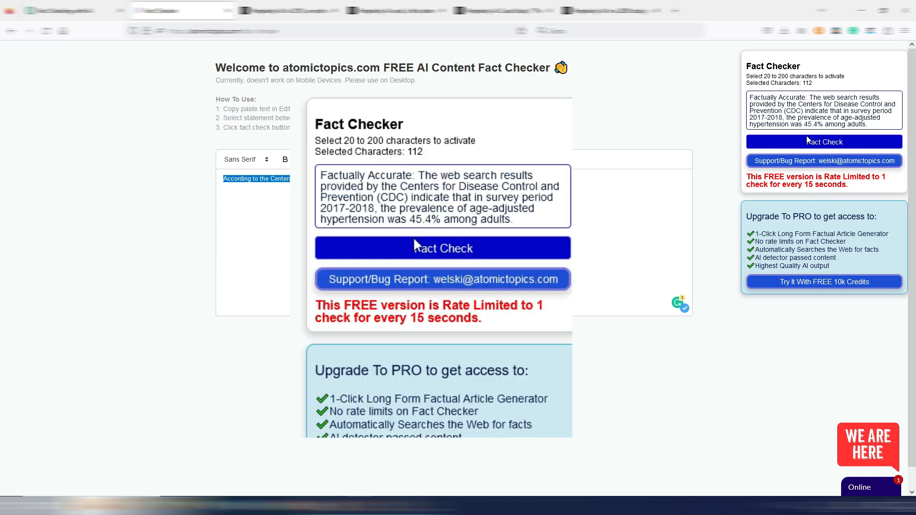
{"action": "left_click", "coordinate": [251, 229]}
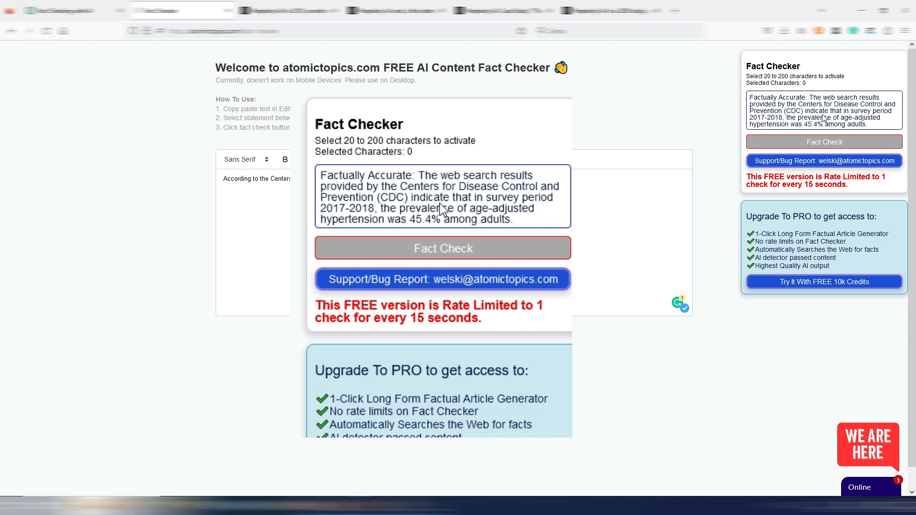
Submit the CDC 45% sentence as a Perplexity follow-up question and return to ChatGPT.
{"action": "key", "text": "ctrl+Tab"}
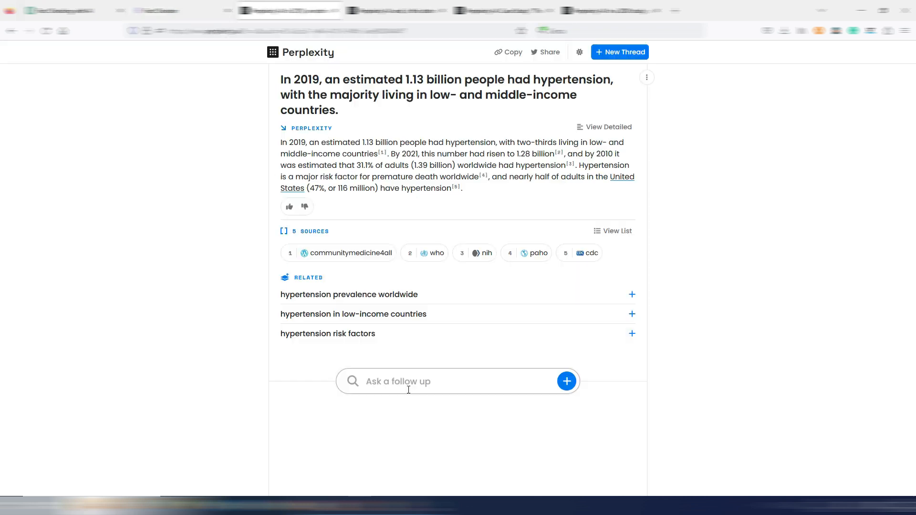
{"action": "left_click", "coordinate": [419, 382]}
{"action": "key", "text": "ctrl+v"}
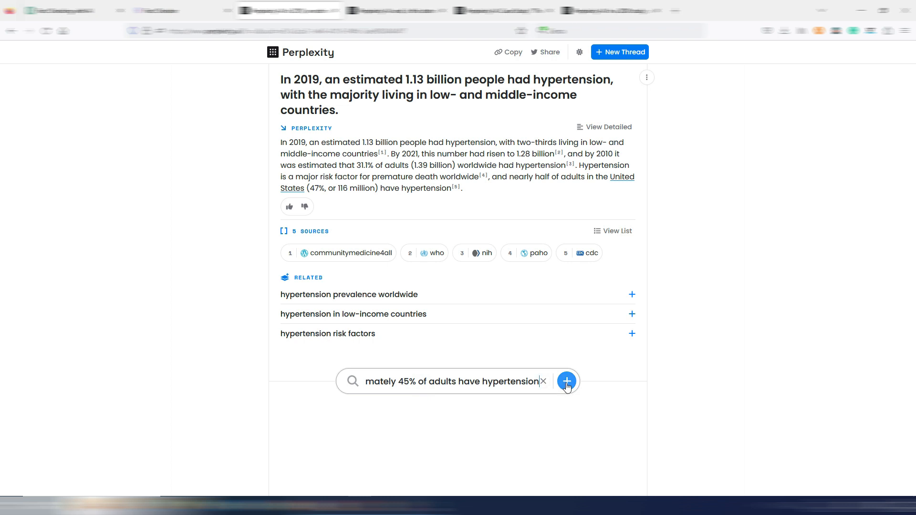
{"action": "left_click", "coordinate": [566, 381]}
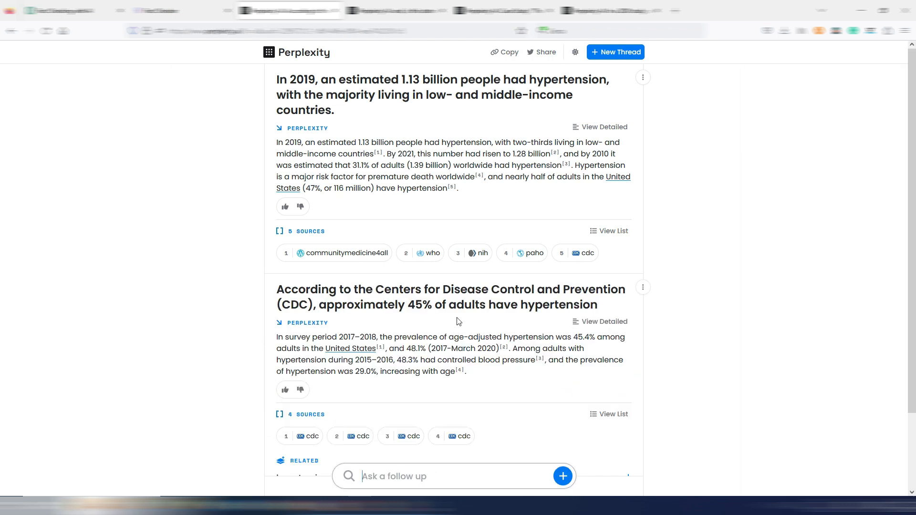
{"action": "key", "text": "ctrl+Tab"}
{"action": "scroll", "coordinate": [716, 286], "scroll_direction": "down", "scroll_amount": 5}
{"action": "scroll", "coordinate": [717, 286], "scroll_direction": "down", "scroll_amount": 5}
{"action": "scroll", "coordinate": [912, 344], "scroll_direction": "down", "scroll_amount": 3}
{"action": "scroll", "coordinate": [912, 344], "scroll_direction": "down", "scroll_amount": 1}
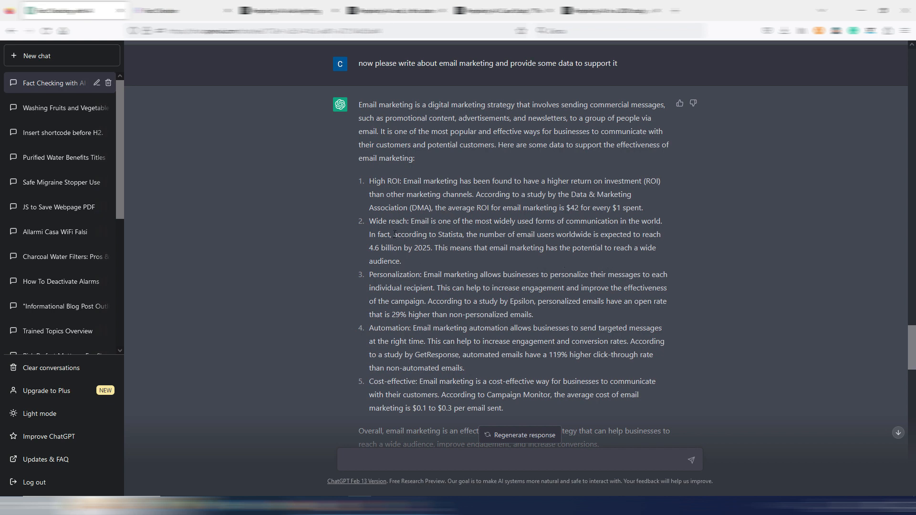
Copy the Statista 4.6 billion email users sentence and run Fact Check on it.
{"action": "mouse_move", "coordinate": [394, 235]}
{"action": "left_mouse_down"}
{"action": "mouse_move", "coordinate": [594, 235]}
{"action": "mouse_move", "coordinate": [436, 248]}
{"action": "left_mouse_up"}
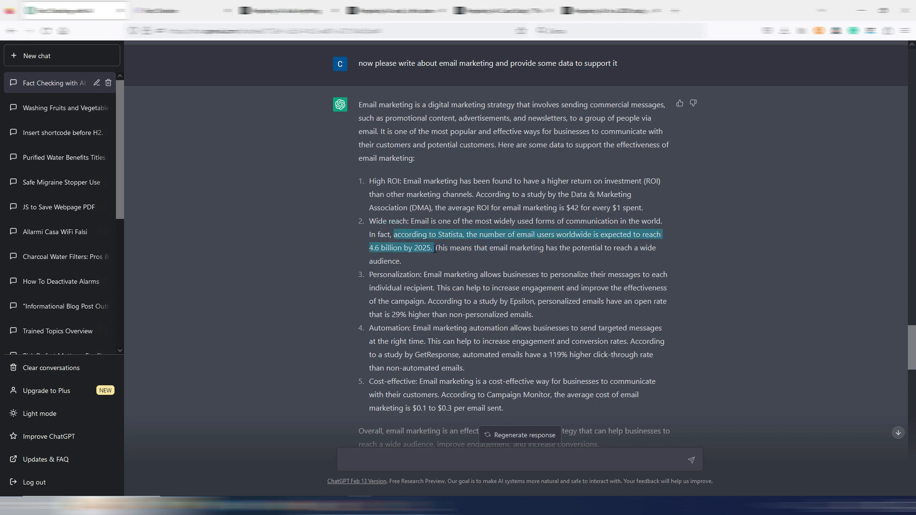
{"action": "right_click", "coordinate": [434, 249]}
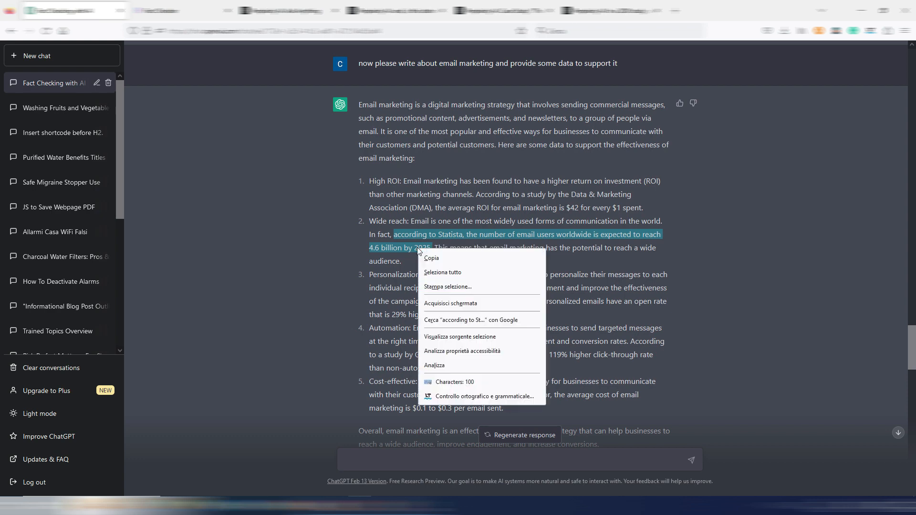
{"action": "left_click", "coordinate": [434, 257]}
{"action": "left_click", "coordinate": [157, 10]}
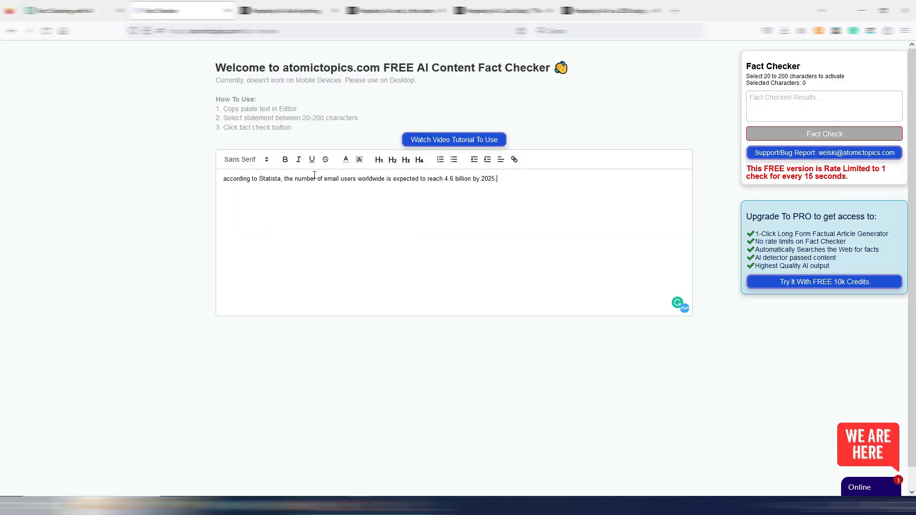
{"action": "left_click_drag", "start_coordinate": [501, 180], "coordinate": [222, 180]}
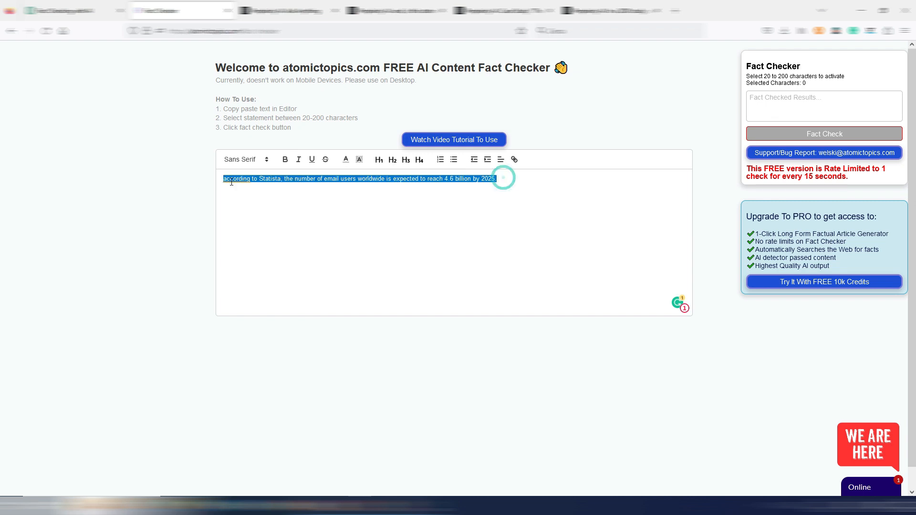
{"action": "left_click", "coordinate": [825, 134]}
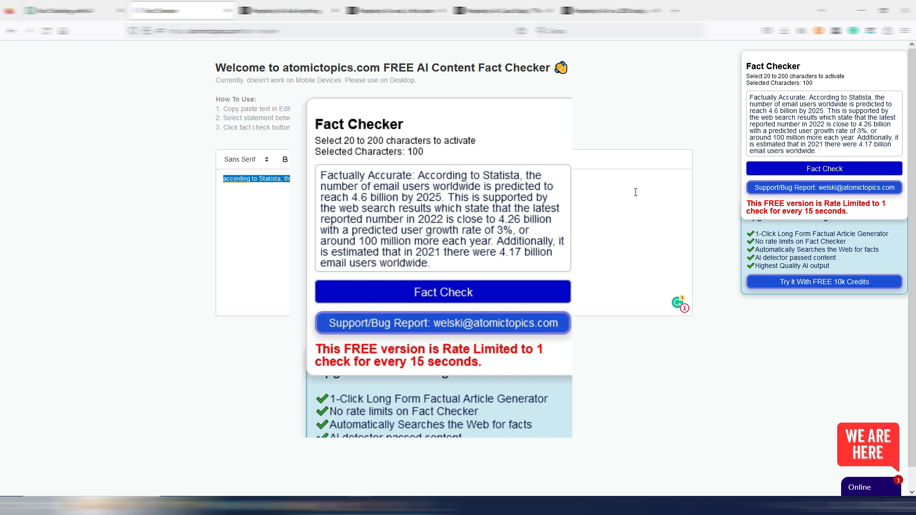
Read the fact check result and return to ChatGPT's email marketing answer.
{"action": "left_click", "coordinate": [347, 186]}
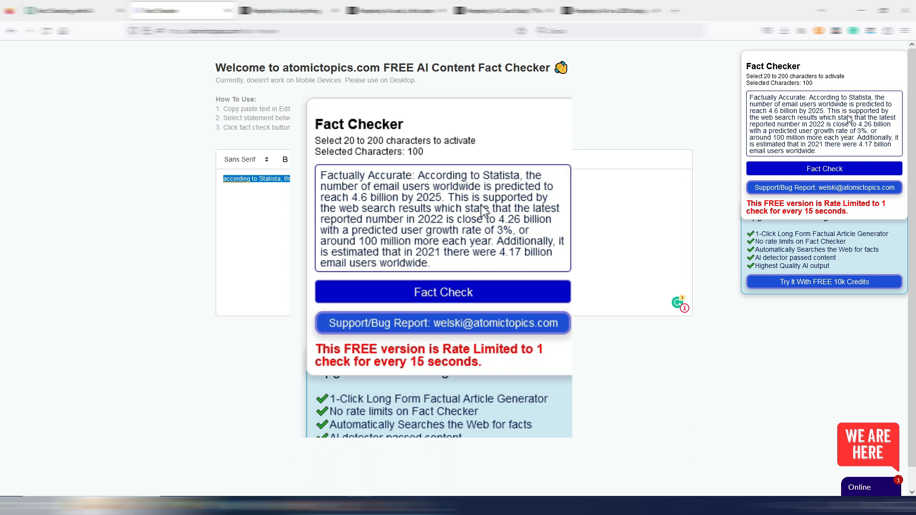
{"action": "left_click", "coordinate": [122, 69]}
{"action": "key", "text": "ctrl+shift+Tab"}
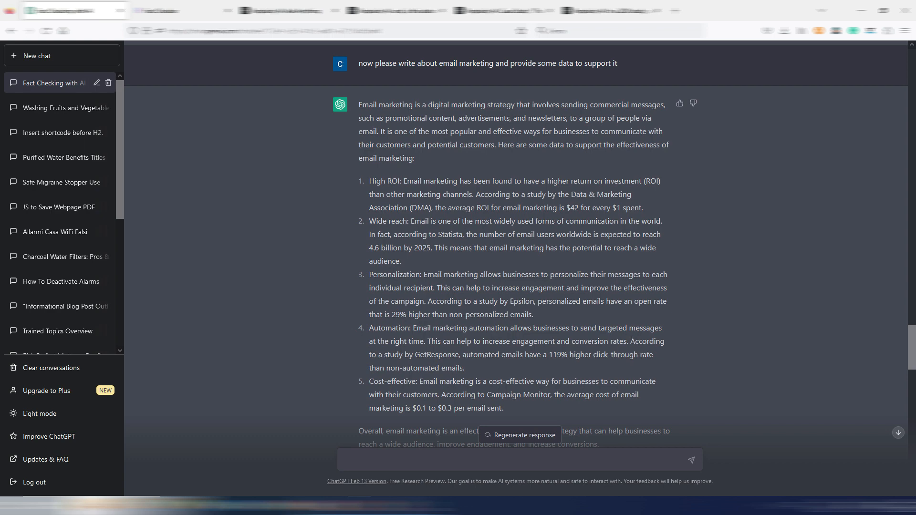
Replace the Statista sentence in the editor with the GetResponse 119% click-through claim and fact-check it.
{"action": "left_click_drag", "start_coordinate": [631, 341], "coordinate": [470, 368]}
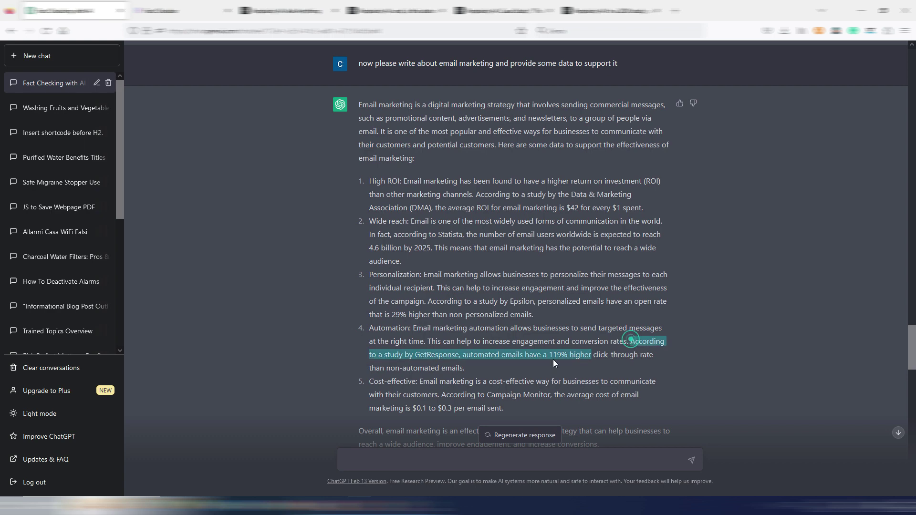
{"action": "right_click", "coordinate": [455, 368]}
{"action": "left_click", "coordinate": [472, 216]}
{"action": "left_click", "coordinate": [182, 10]}
{"action": "left_click", "coordinate": [512, 179]}
{"action": "triple_click", "coordinate": [512, 179]}
{"action": "key", "text": "Delete"}
{"action": "left_click", "coordinate": [286, 179]}
{"action": "key", "text": "ctrl+v"}
{"action": "left_click_drag", "start_coordinate": [566, 179], "coordinate": [224, 179]}
{"action": "left_click", "coordinate": [825, 168]}
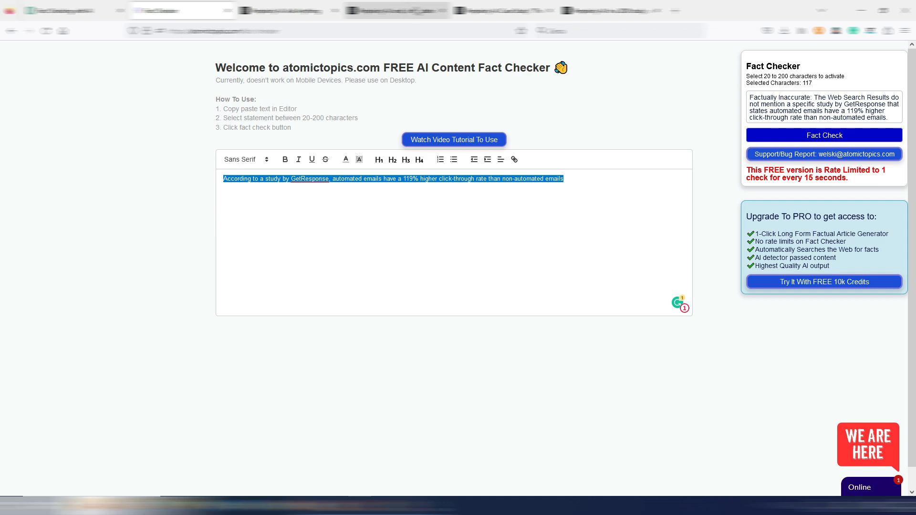
Switch to Perplexity to read its answers on the GetResponse study and 119% claim.
{"action": "left_click", "coordinate": [409, 10]}
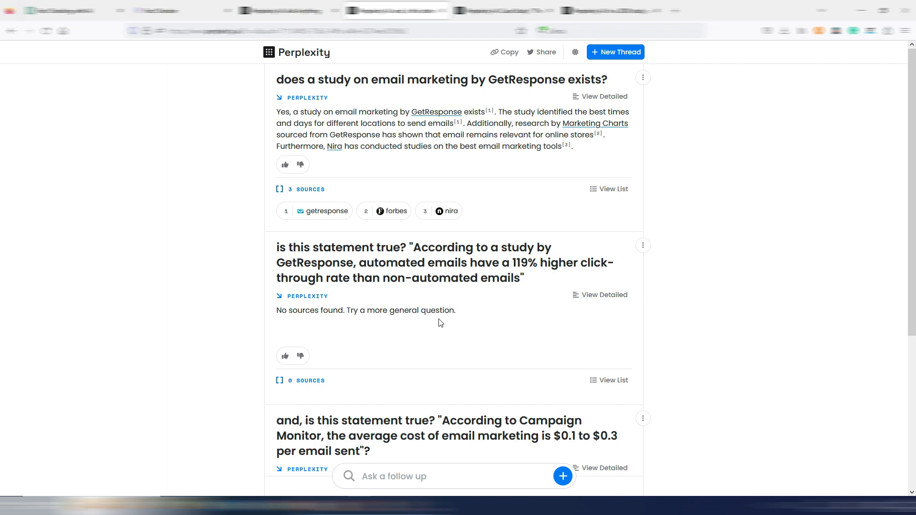
{"action": "scroll", "coordinate": [440, 322], "scroll_direction": "down", "scroll_amount": 3}
{"action": "scroll", "coordinate": [441, 322], "scroll_direction": "down", "scroll_amount": 3}
{"action": "scroll", "coordinate": [429, 286], "scroll_direction": "up", "scroll_amount": 6}
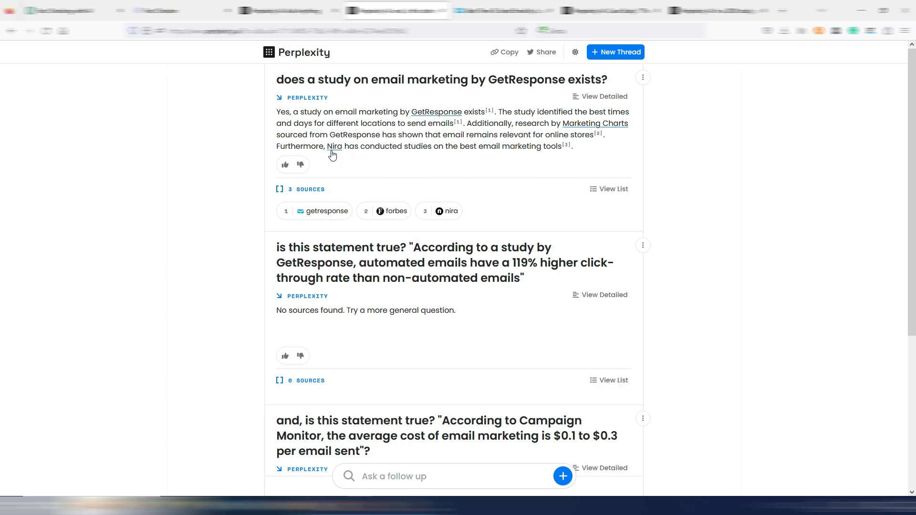
Open the cited GetResponse best-time-to-send article, search it for '119' and return to ChatGPT.
{"action": "left_click", "coordinate": [338, 214]}
{"action": "scroll", "coordinate": [459, 286], "scroll_direction": "down", "scroll_amount": 5}
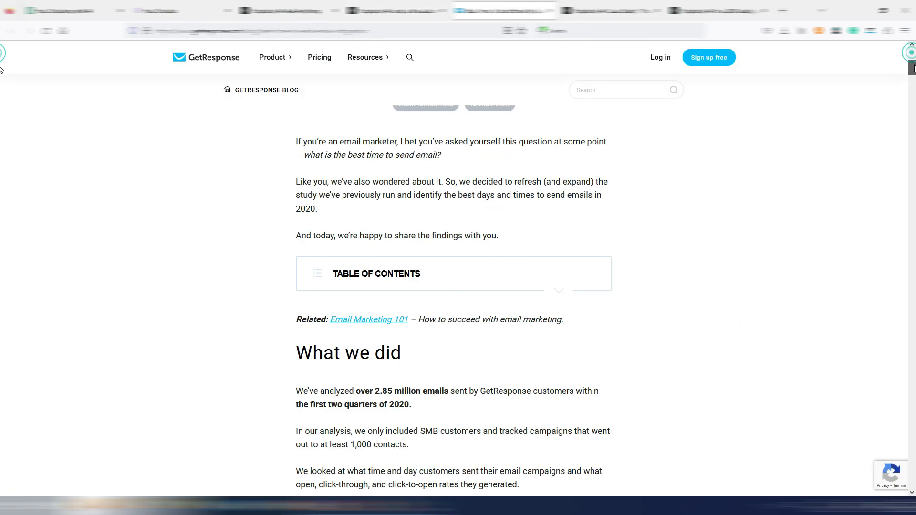
{"action": "scroll", "coordinate": [458, 287], "scroll_direction": "down", "scroll_amount": 3}
{"action": "scroll", "coordinate": [458, 287], "scroll_direction": "down", "scroll_amount": 3}
{"action": "scroll", "coordinate": [458, 286], "scroll_direction": "down", "scroll_amount": 3}
{"action": "scroll", "coordinate": [458, 286], "scroll_direction": "down", "scroll_amount": 3}
{"action": "scroll", "coordinate": [459, 287], "scroll_direction": "down", "scroll_amount": 4}
{"action": "scroll", "coordinate": [458, 287], "scroll_direction": "down", "scroll_amount": 4}
{"action": "scroll", "coordinate": [458, 287], "scroll_direction": "down", "scroll_amount": 4}
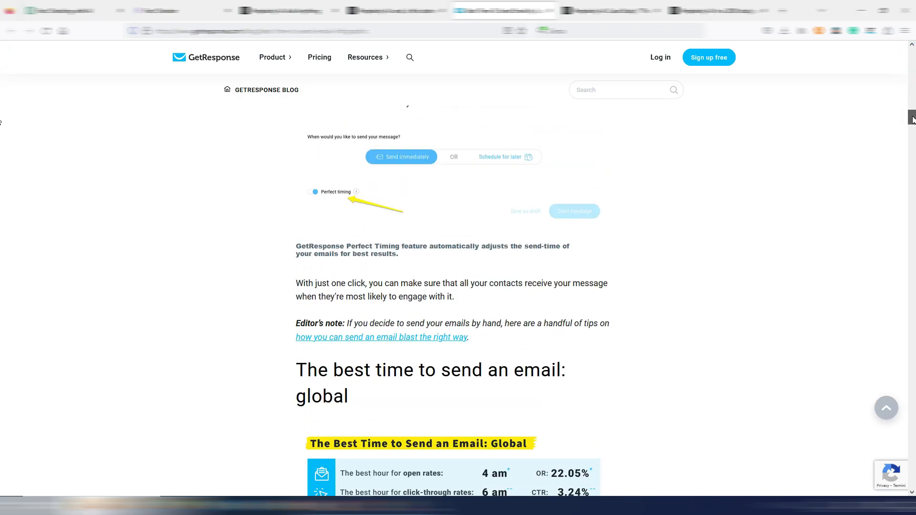
{"action": "left_click_drag", "start_coordinate": [912, 121], "coordinate": [912, 51]}
{"action": "left_click", "coordinate": [905, 31]}
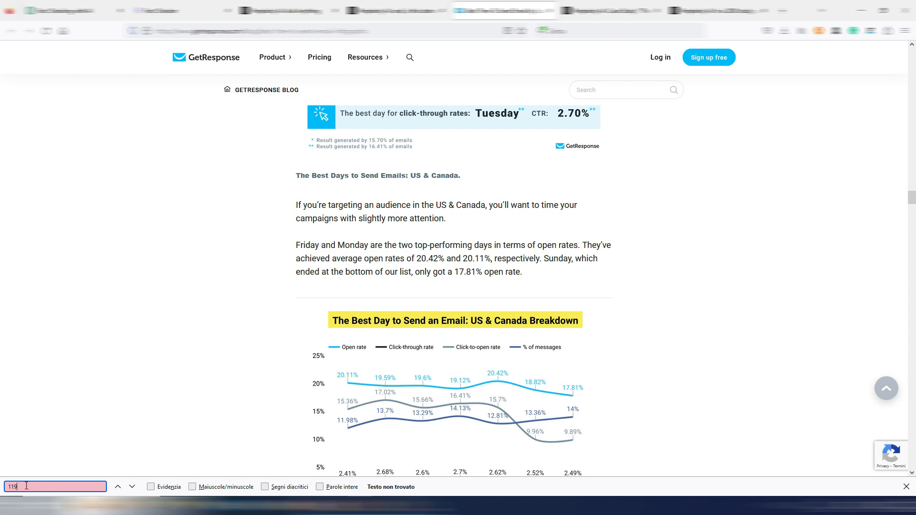
{"action": "left_click_drag", "start_coordinate": [913, 196], "coordinate": [911, 50]}
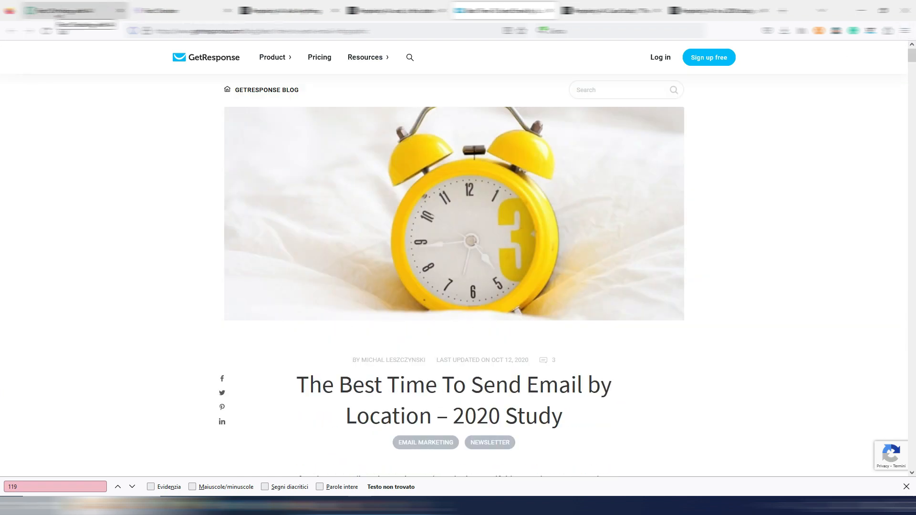
{"action": "key", "text": "ctrl+Tab"}
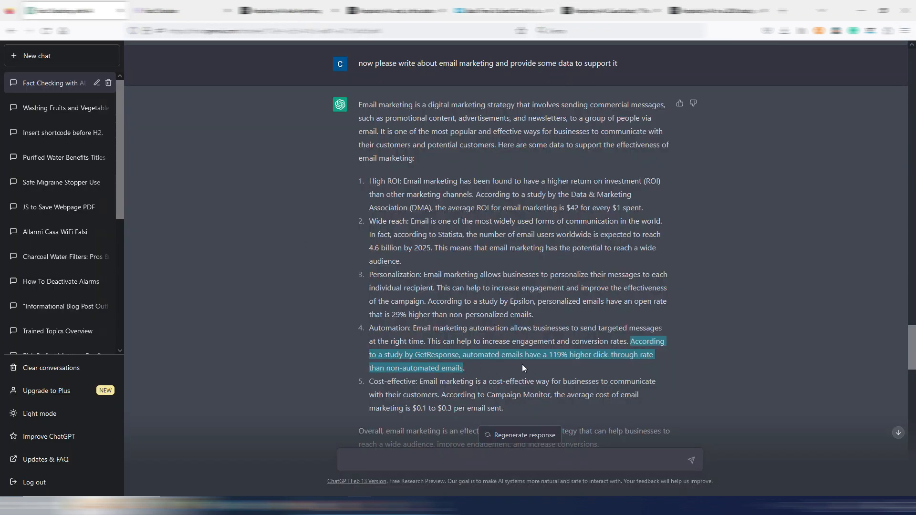
Copy the Campaign Monitor $0.1–$0.3 per email cost claim into the fact checker.
{"action": "left_click", "coordinate": [530, 365]}
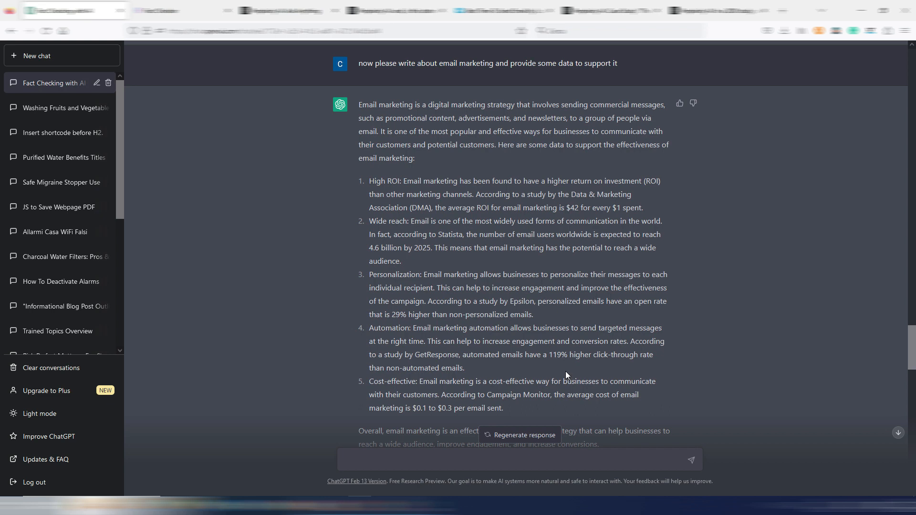
{"action": "scroll", "coordinate": [568, 363], "scroll_direction": "down", "scroll_amount": 1}
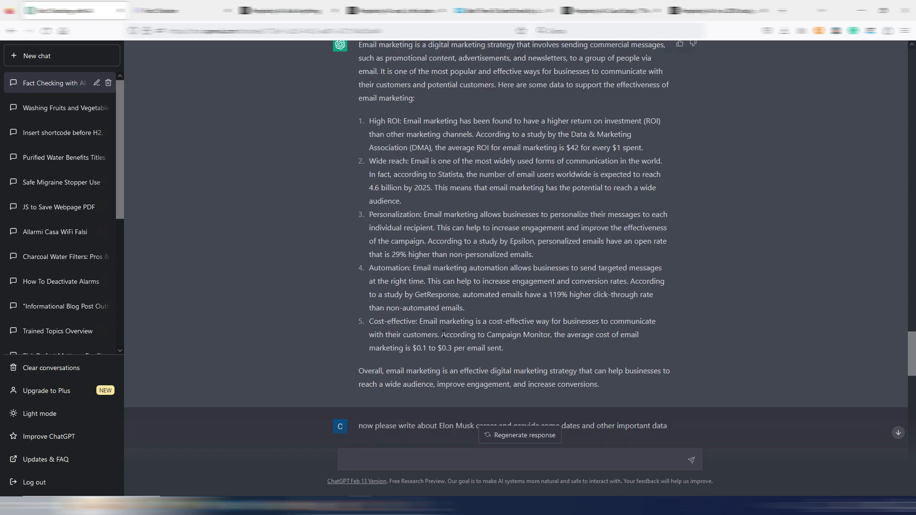
{"action": "left_click_drag", "start_coordinate": [442, 335], "coordinate": [503, 348]}
{"action": "key", "text": "ctrl+c"}
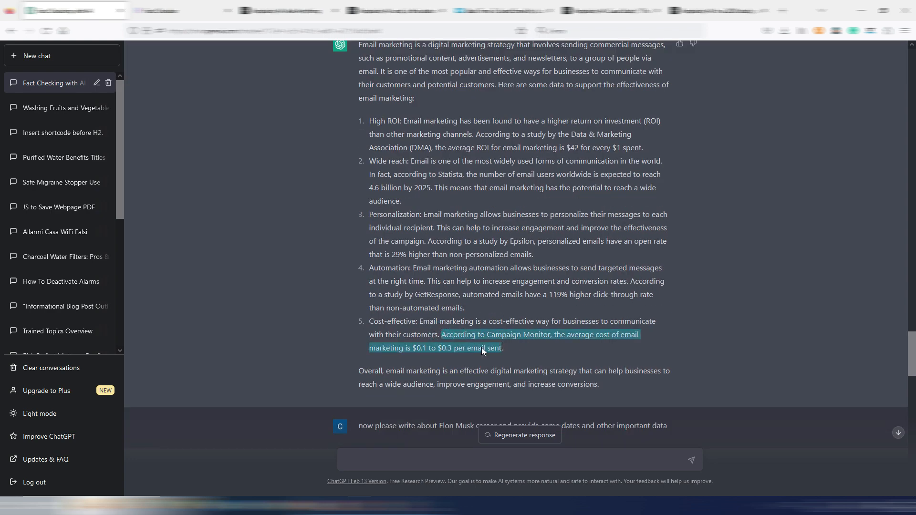
{"action": "left_click", "coordinate": [156, 10]}
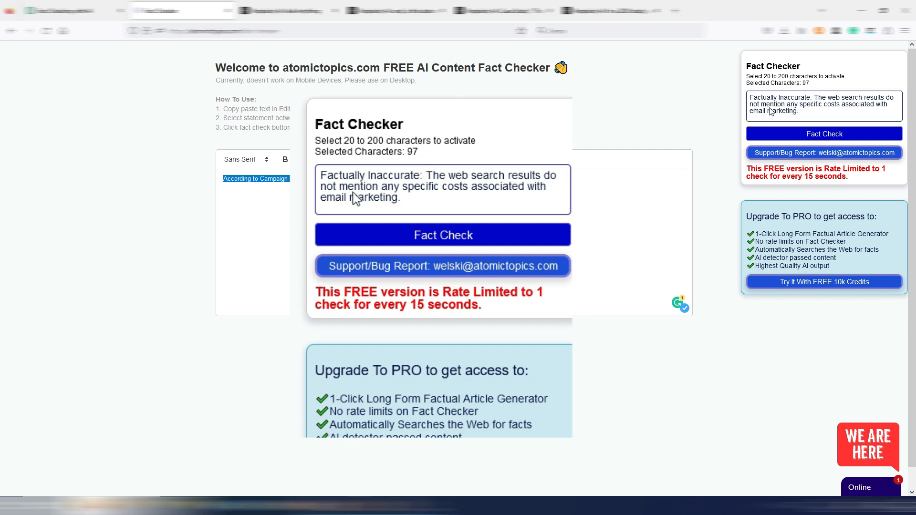
Search the first cited Campaign Monitor report for '0.3' and step through its matches.
{"action": "left_click", "coordinate": [411, 11]}
{"action": "scroll", "coordinate": [692, 223], "scroll_direction": "down", "scroll_amount": 3}
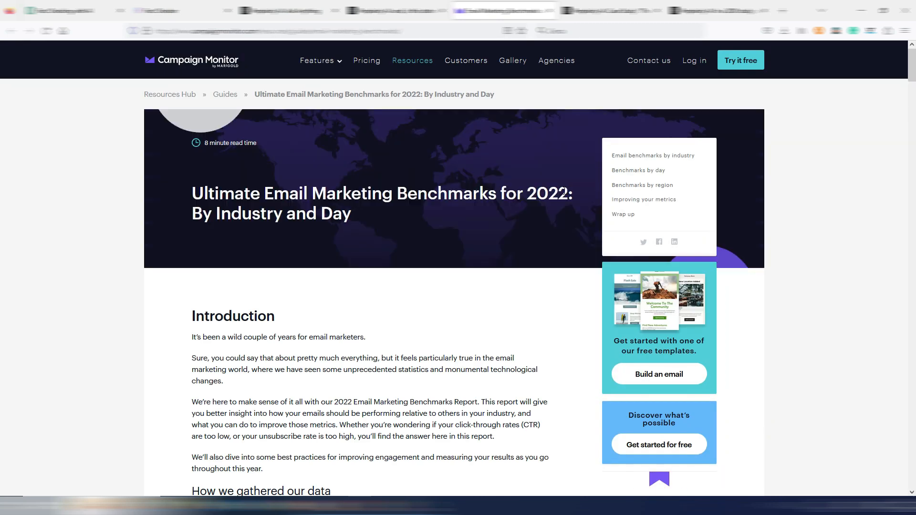
{"action": "left_click", "coordinate": [906, 30]}
{"action": "left_click", "coordinate": [845, 135]}
{"action": "type", "text": "0.3"}
{"action": "double_click", "coordinate": [15, 487]}
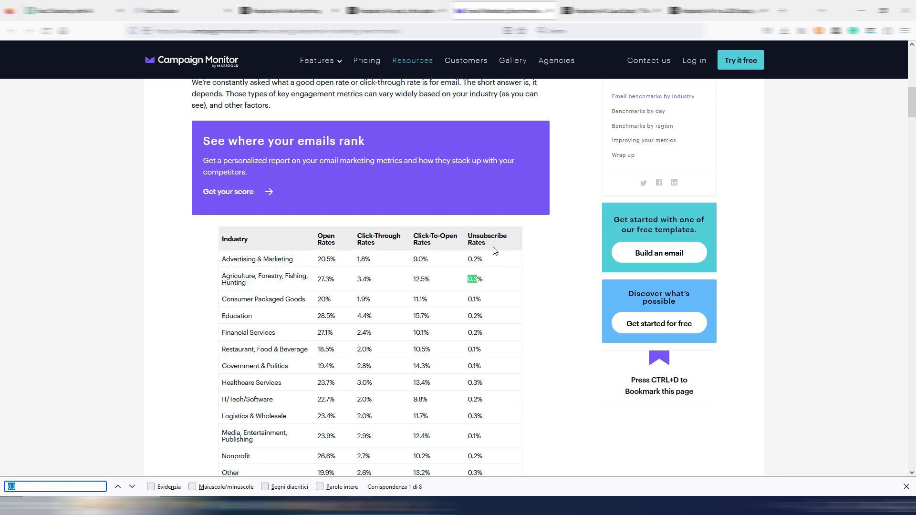
{"action": "left_click", "coordinate": [133, 488]}
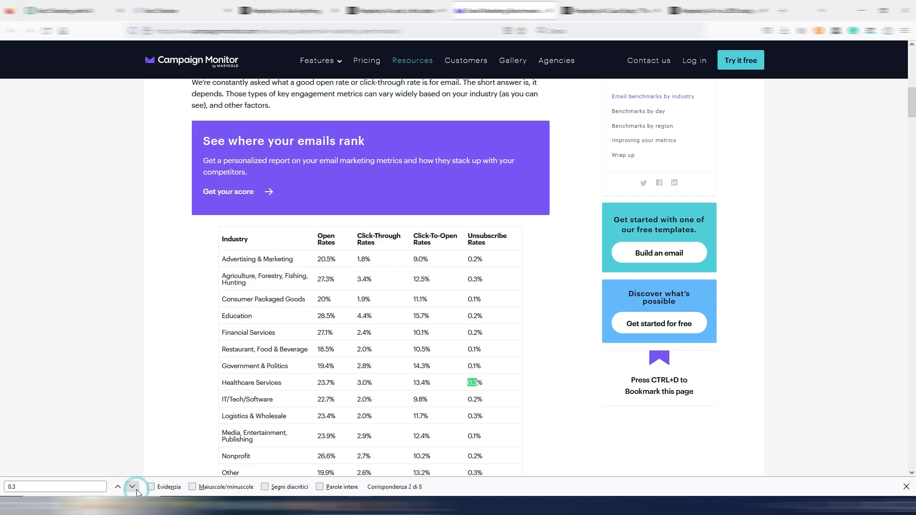
{"action": "left_click", "coordinate": [133, 487]}
{"action": "left_click", "coordinate": [133, 488]}
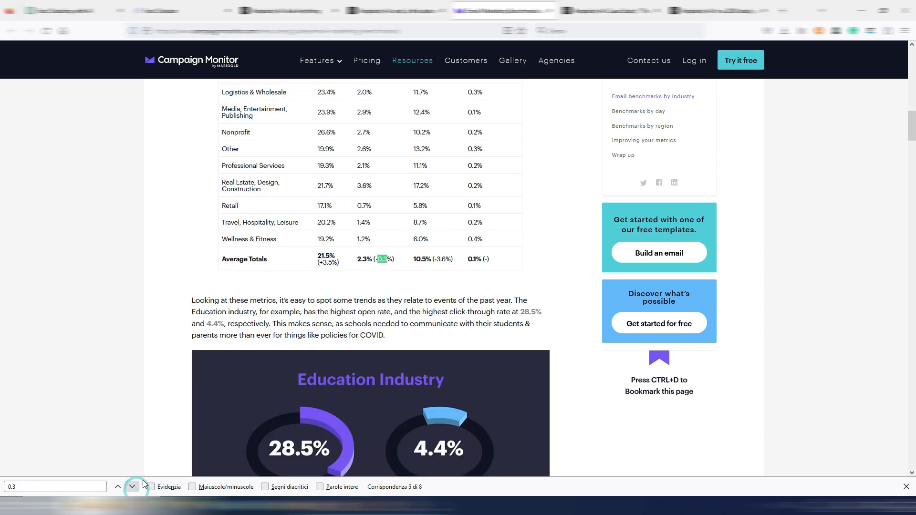
{"action": "key", "text": "ctrl+Tab"}
{"action": "key", "text": "ctrl+Tab"}
{"action": "key", "text": "ctrl+Tab"}
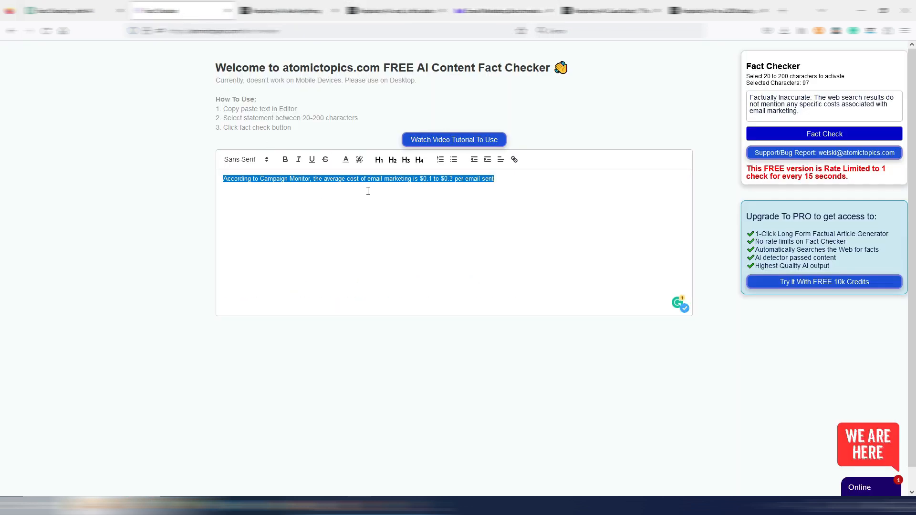
Open the second Campaign Monitor citation and search it for '0.3' as well.
{"action": "left_click", "coordinate": [505, 11]}
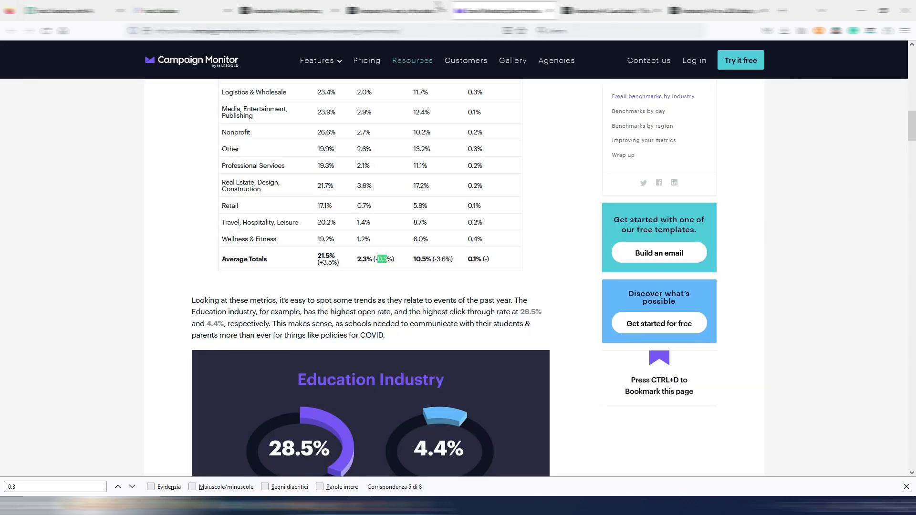
{"action": "left_click", "coordinate": [394, 10]}
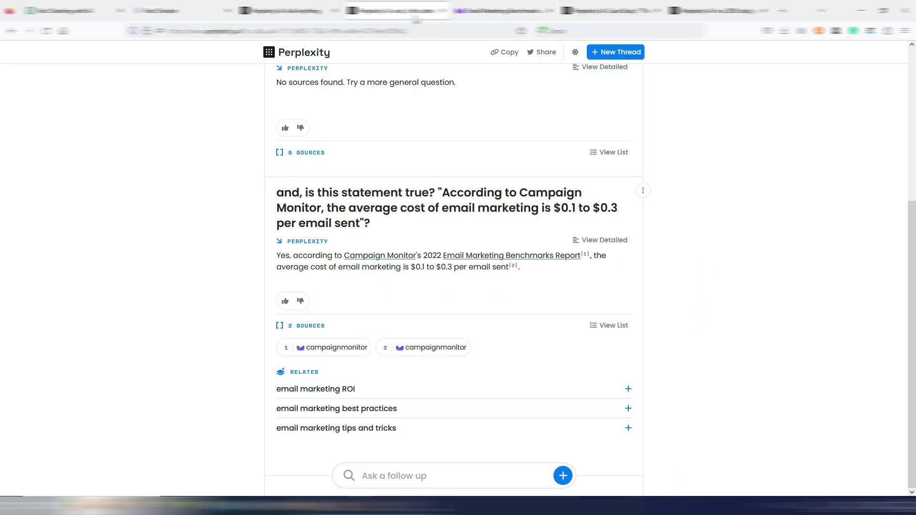
{"action": "left_click", "coordinate": [513, 266]}
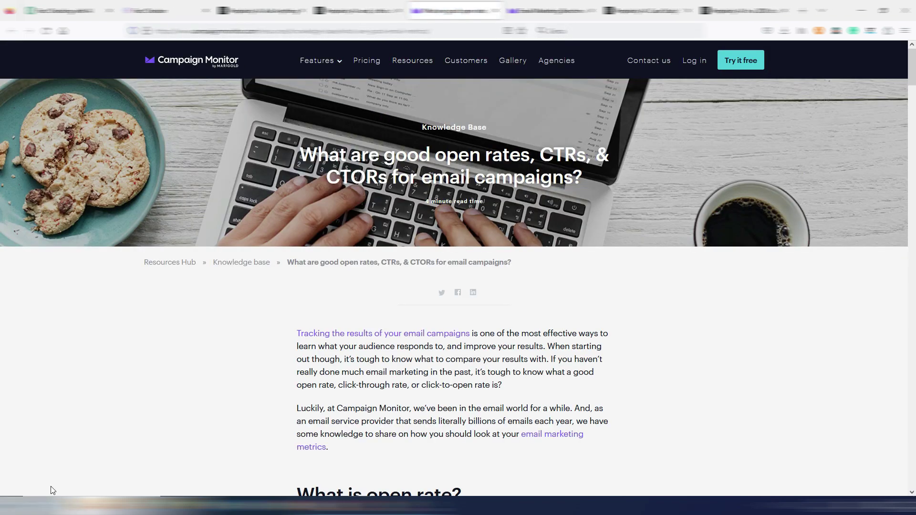
{"action": "key", "text": "ctrl+f"}
{"action": "left_click", "coordinate": [134, 488]}
{"action": "type", "text": "0.3"}
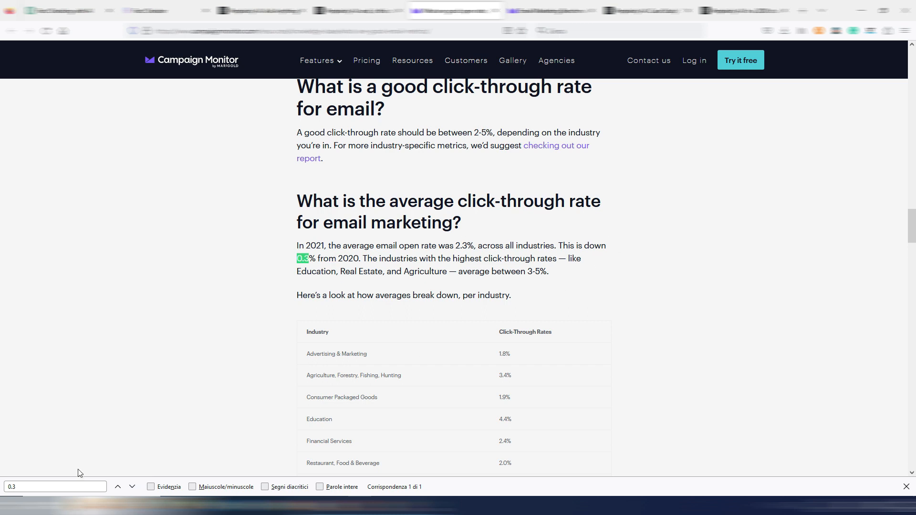
{"action": "left_click", "coordinate": [132, 488]}
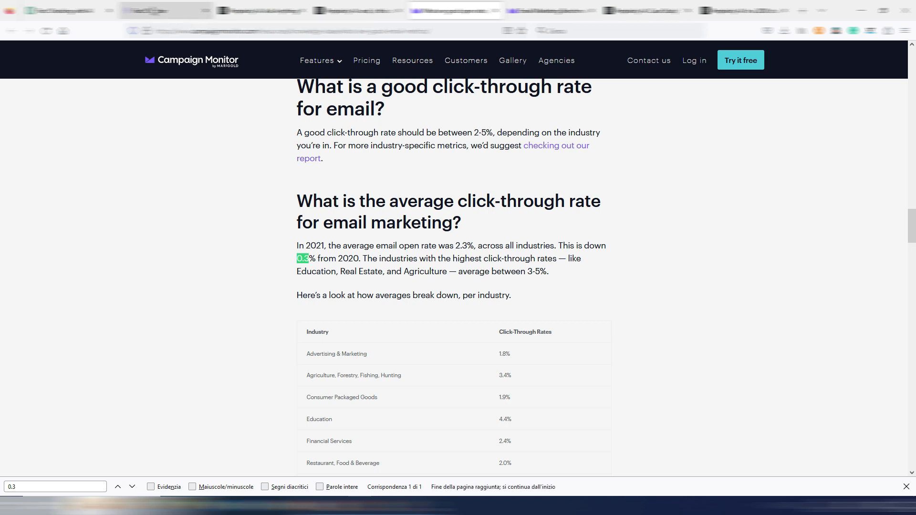
Inspect the fact check verdict on the cost claim and go back to the Perplexity thread.
{"action": "left_click", "coordinate": [147, 10]}
{"action": "left_click", "coordinate": [474, 179]}
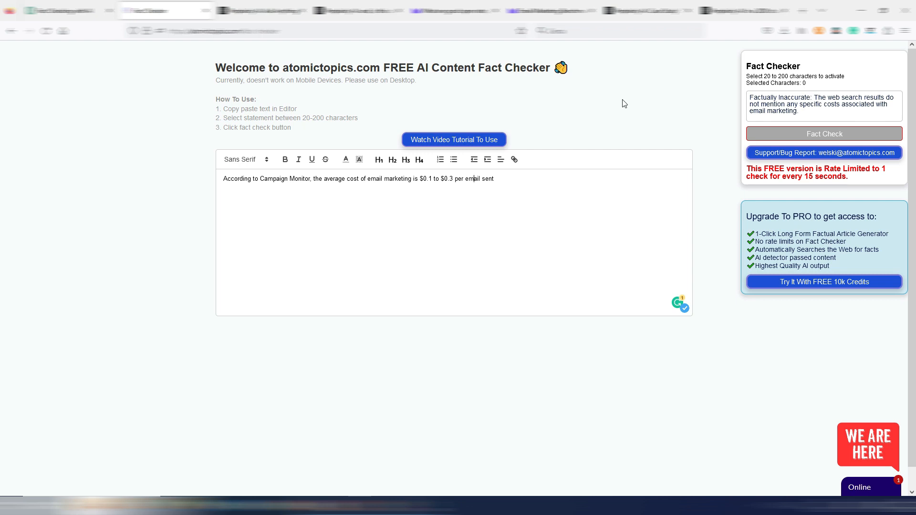
{"action": "left_click", "coordinate": [783, 108]}
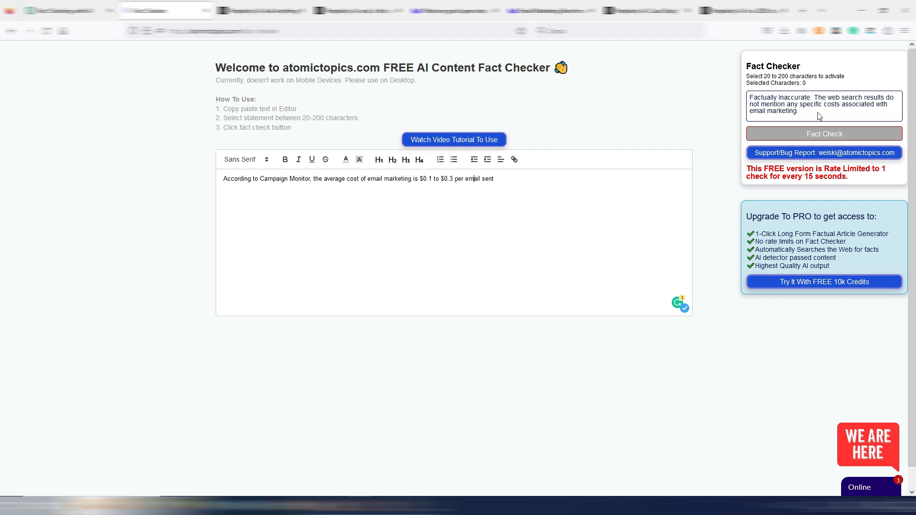
{"action": "left_click", "coordinate": [263, 10]}
{"action": "left_click", "coordinate": [359, 10]}
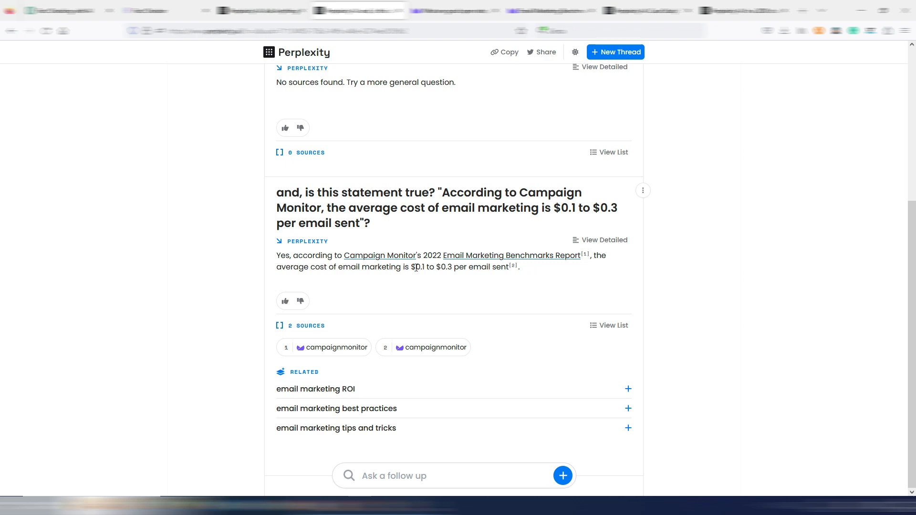
Return to the ChatGPT conversation for the Elon Musk career answer.
{"action": "left_click", "coordinate": [359, 10]}
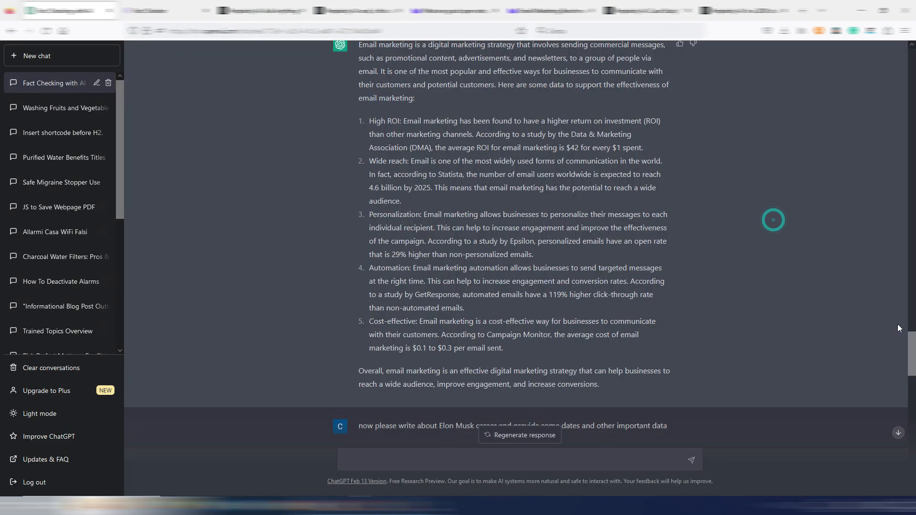
{"action": "left_click_drag", "start_coordinate": [913, 336], "coordinate": [912, 387]}
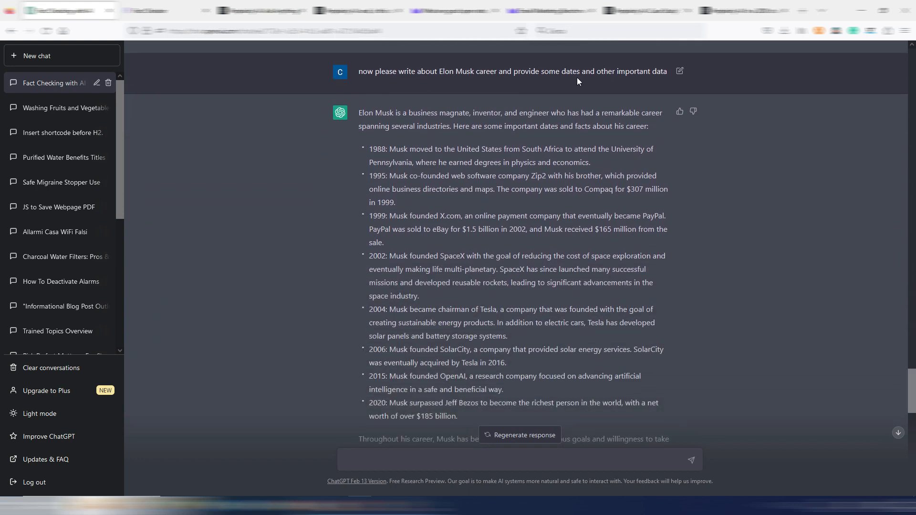
{"action": "scroll", "coordinate": [628, 203], "scroll_direction": "down", "scroll_amount": 1}
{"action": "scroll", "coordinate": [529, 155], "scroll_direction": "up", "scroll_amount": 1}
{"action": "scroll", "coordinate": [529, 155], "scroll_direction": "down", "scroll_amount": 1}
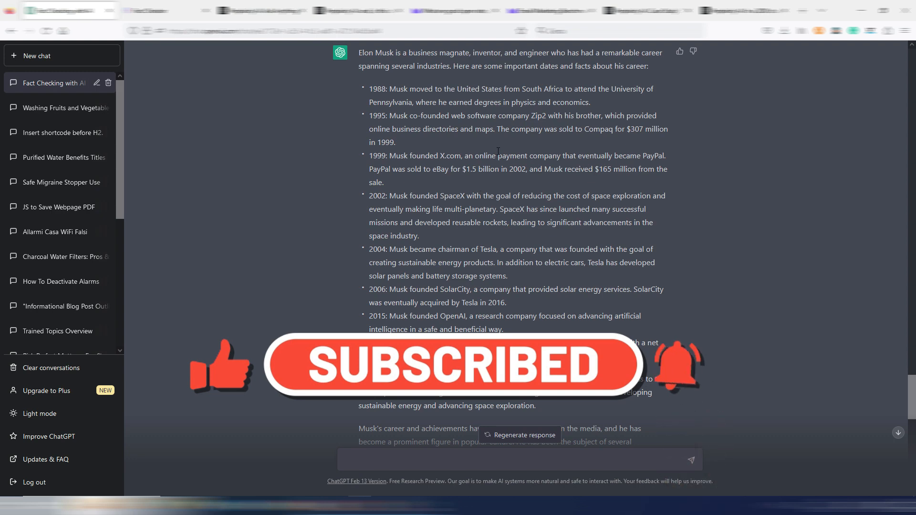
Copy the PayPal sold to eBay for $1.5 billion sentence over the old editor text for fact-checking.
{"action": "left_click_drag", "start_coordinate": [369, 169], "coordinate": [383, 182]}
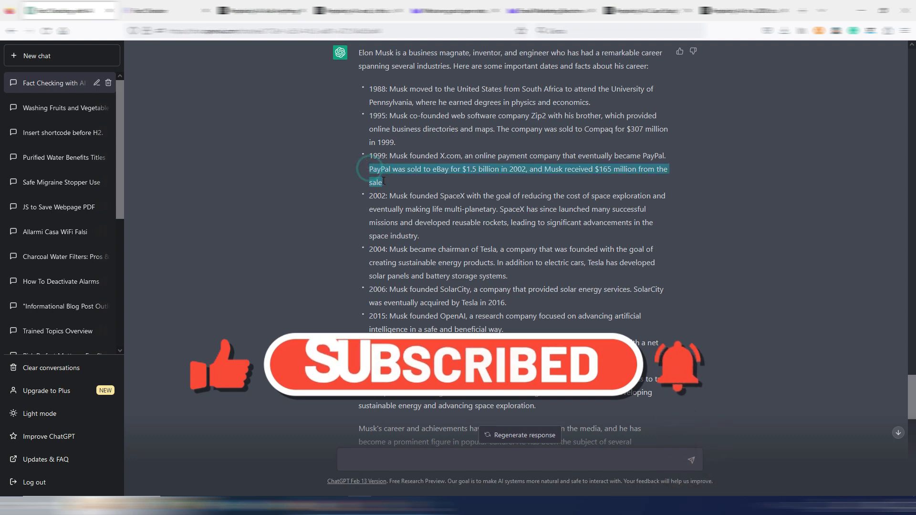
{"action": "right_click", "coordinate": [378, 184]}
{"action": "left_click", "coordinate": [394, 194]}
{"action": "key", "text": "ctrl+Tab"}
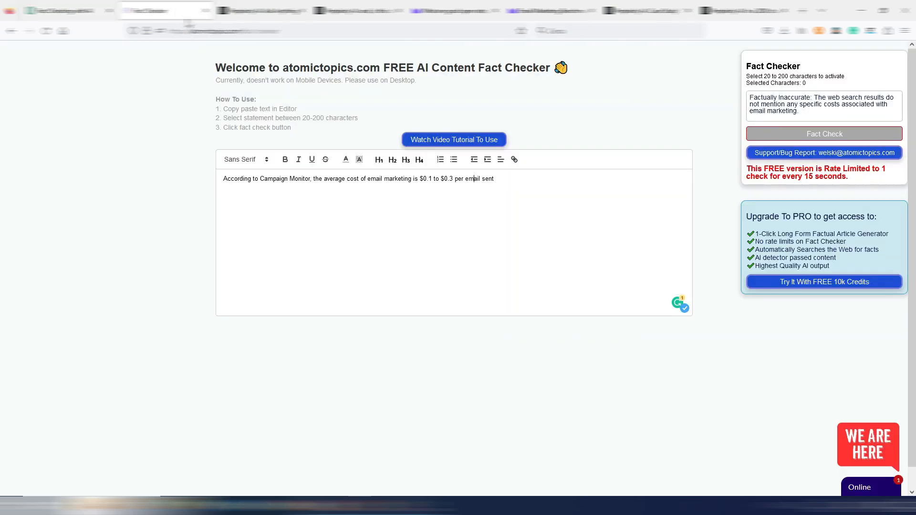
{"action": "key", "text": "ctrl+a"}
{"action": "key", "text": "ctrl+v"}
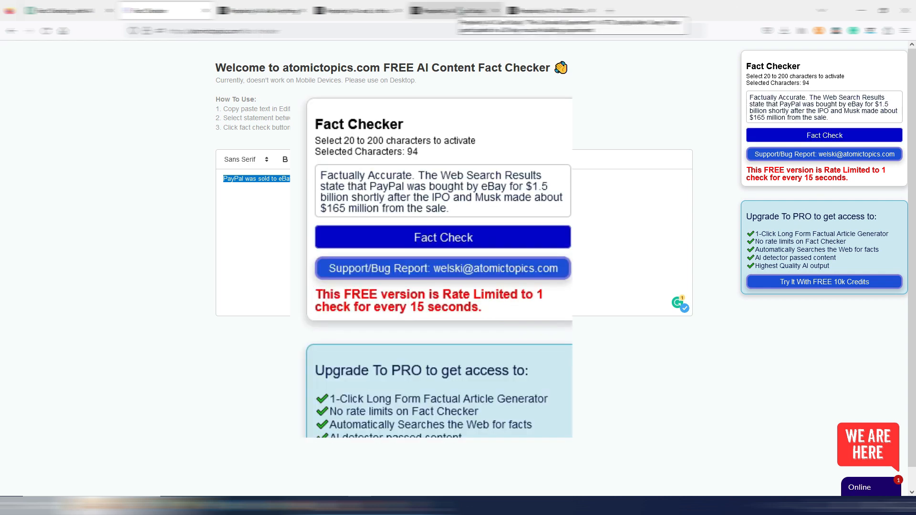
{"action": "key", "text": "ctrl+Tab"}
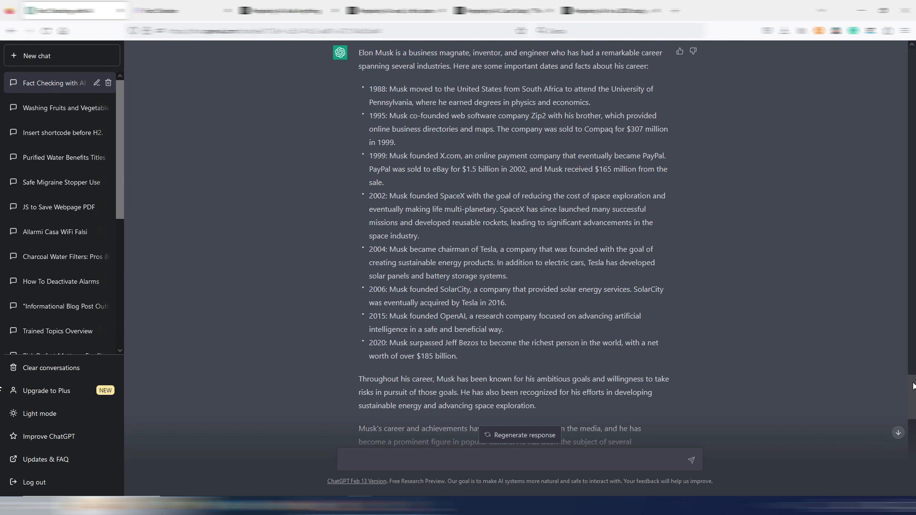
Highlight the 2015 OpenAI founding line in the Elon Musk timeline, then move on to the bodybuilding case studies answer.
{"action": "left_click", "coordinate": [913, 385]}
{"action": "left_click_drag", "start_coordinate": [373, 317], "coordinate": [475, 319]}
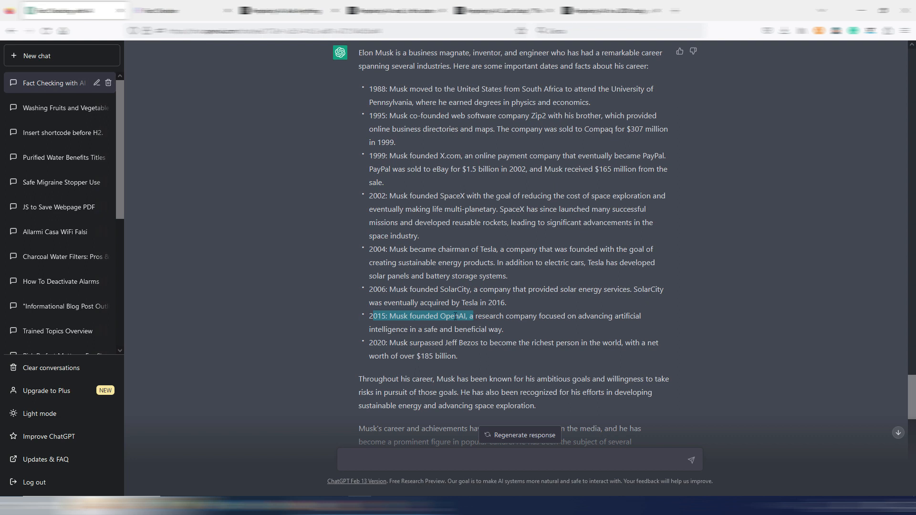
{"action": "left_click", "coordinate": [523, 329]}
{"action": "scroll", "coordinate": [524, 330], "scroll_direction": "down", "scroll_amount": 6}
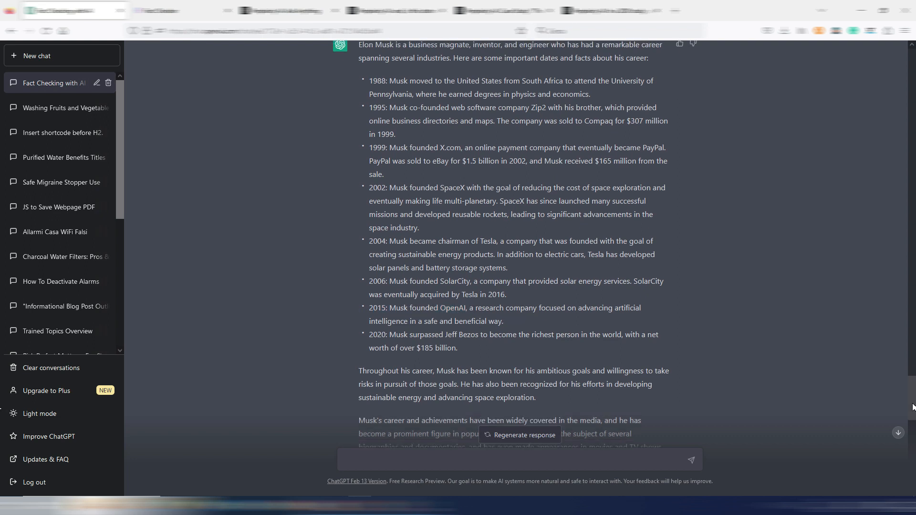
{"action": "scroll", "coordinate": [908, 435], "scroll_direction": "down", "scroll_amount": 6}
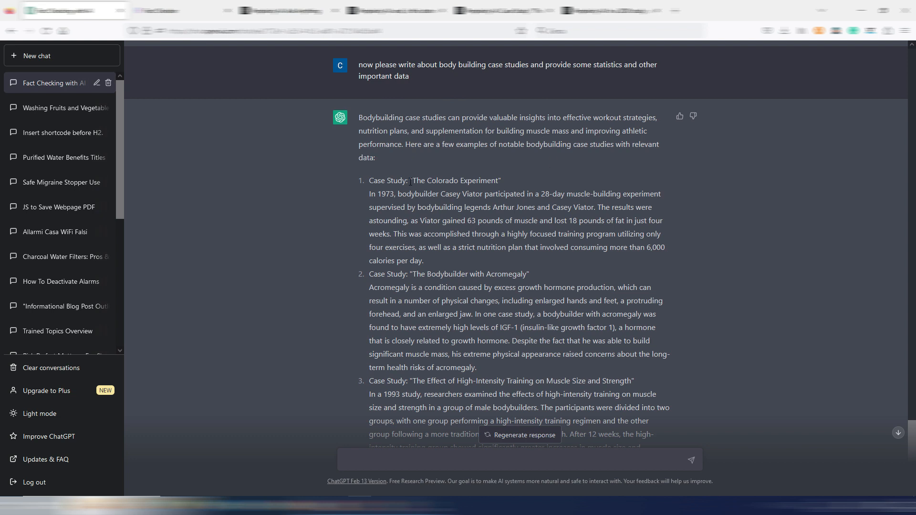
{"action": "scroll", "coordinate": [415, 181], "scroll_direction": "down", "scroll_amount": 1}
{"action": "scroll", "coordinate": [429, 143], "scroll_direction": "down", "scroll_amount": 1}
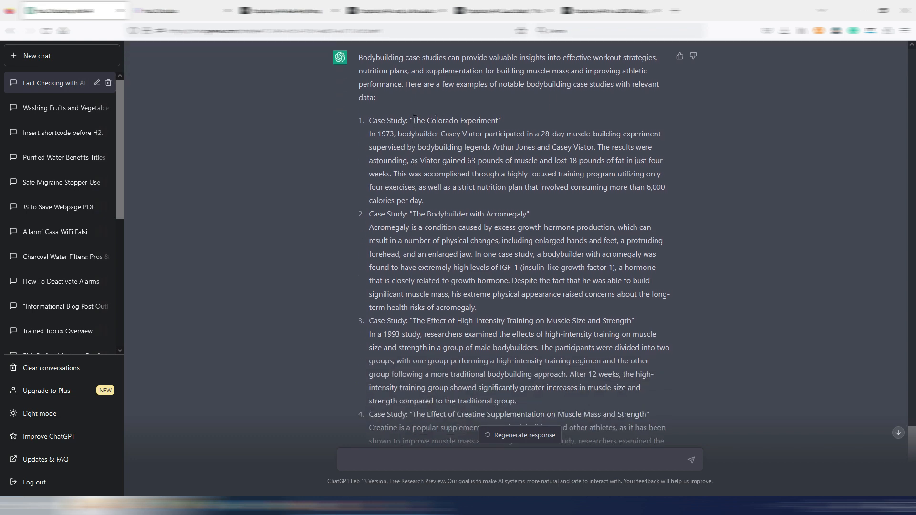
Copy the 1973 Colorado Experiment (Casey Viator) case study from the ChatGPT answer.
{"action": "left_click_drag", "start_coordinate": [371, 121], "coordinate": [486, 119]}
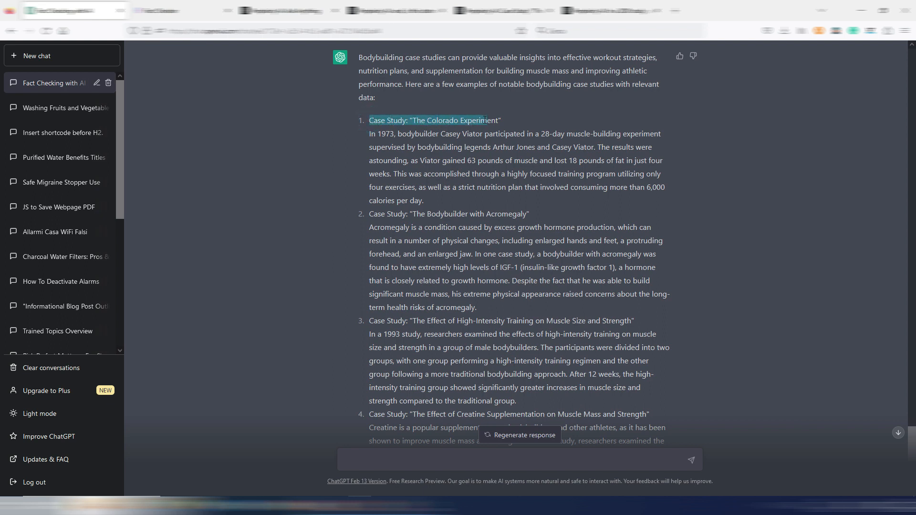
{"action": "left_click_drag", "start_coordinate": [486, 119], "coordinate": [594, 146]}
{"action": "right_click", "coordinate": [582, 152]}
{"action": "left_click", "coordinate": [598, 161]}
Run the Colorado Experiment claim through AtomicTopics (rated accurate) and compare Perplexity's four-source answer before returning to ChatGPT.
{"action": "key", "text": "ctrl+Tab"}
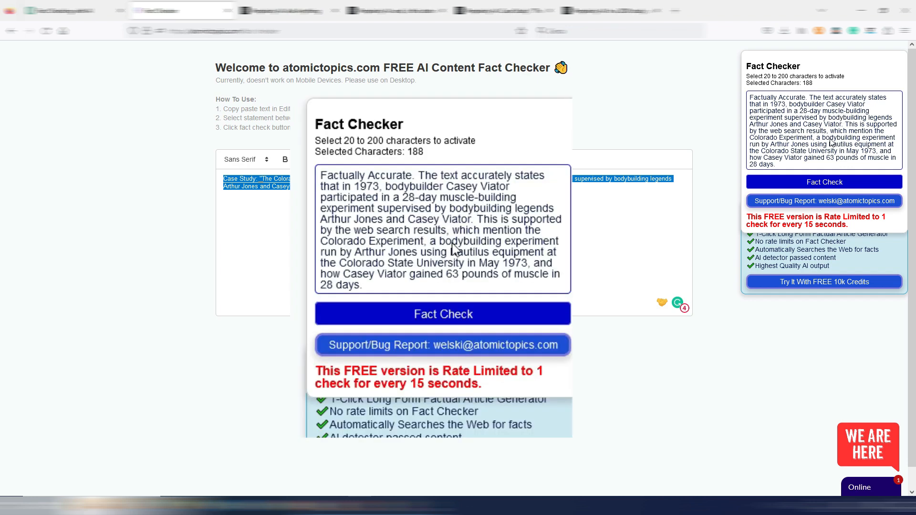
{"action": "key", "text": "ctrl+Tab"}
{"action": "key", "text": "ctrl+Tab"}
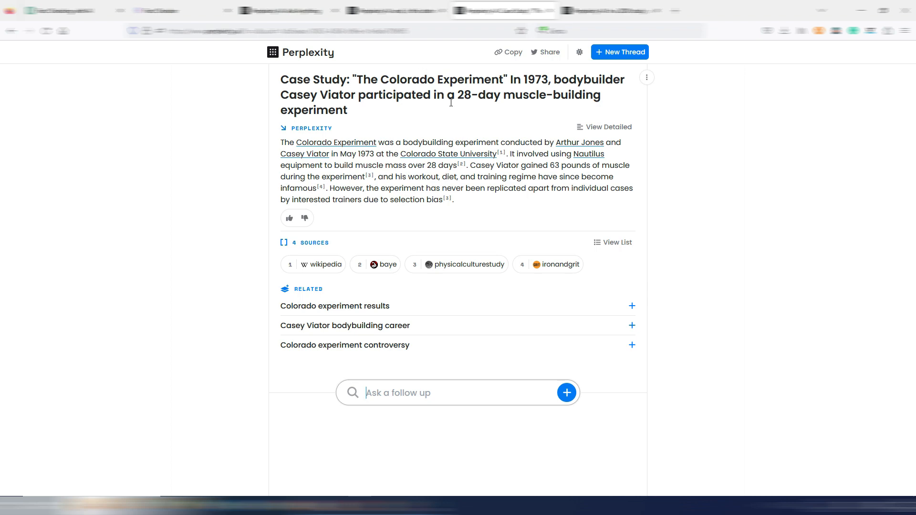
{"action": "key", "text": "ctrl+Tab"}
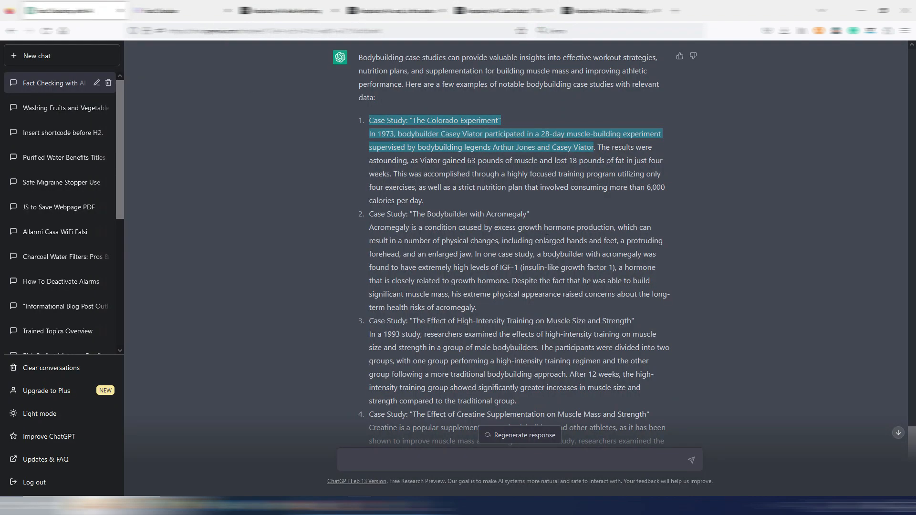
{"action": "scroll", "coordinate": [546, 240], "scroll_direction": "down", "scroll_amount": 1}
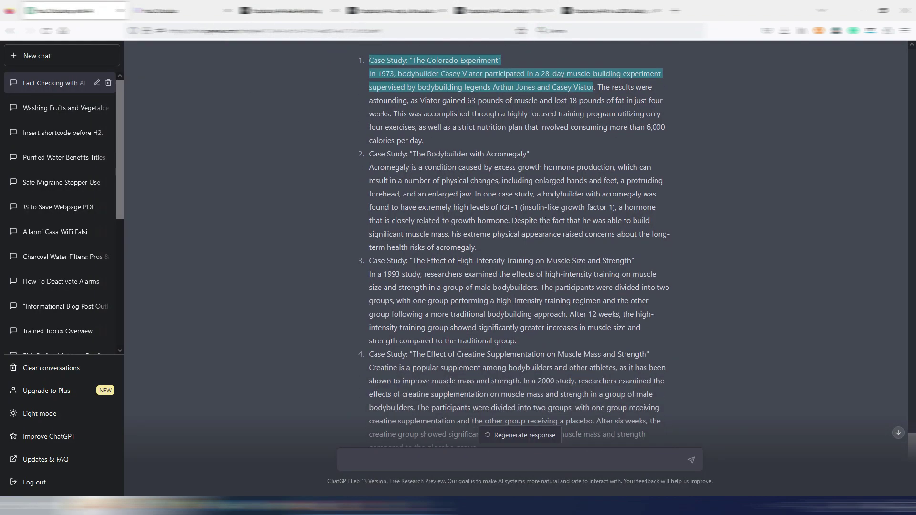
Fact-check the acromegaly bodybuilder's high IGF-1 claim in AtomicTopics, which rates it factually inaccurate.
{"action": "triple_click", "coordinate": [372, 153]}
{"action": "key", "text": "ctrl+Tab"}
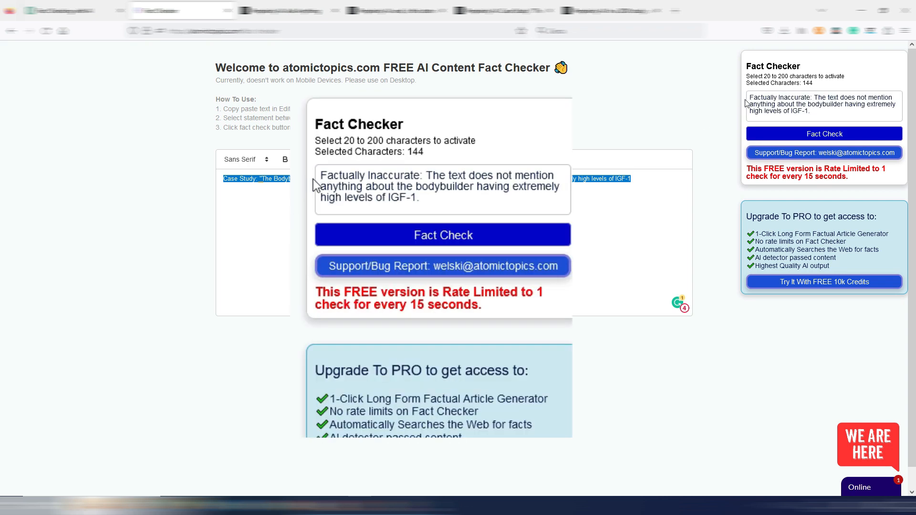
{"action": "left_click", "coordinate": [462, 192]}
{"action": "key", "text": "ctrl+Tab"}
Ask Perplexity whether the acromegaly bodybuilder had extremely high IGF-1 levels as a follow-up question.
{"action": "left_click", "coordinate": [387, 393]}
{"action": "key", "text": "ctrl+v"}
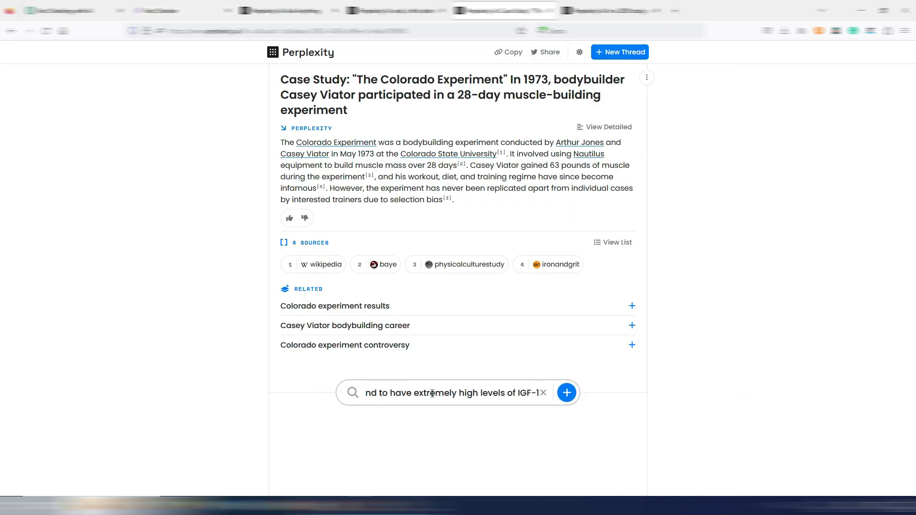
{"action": "left_click", "coordinate": [567, 392]}
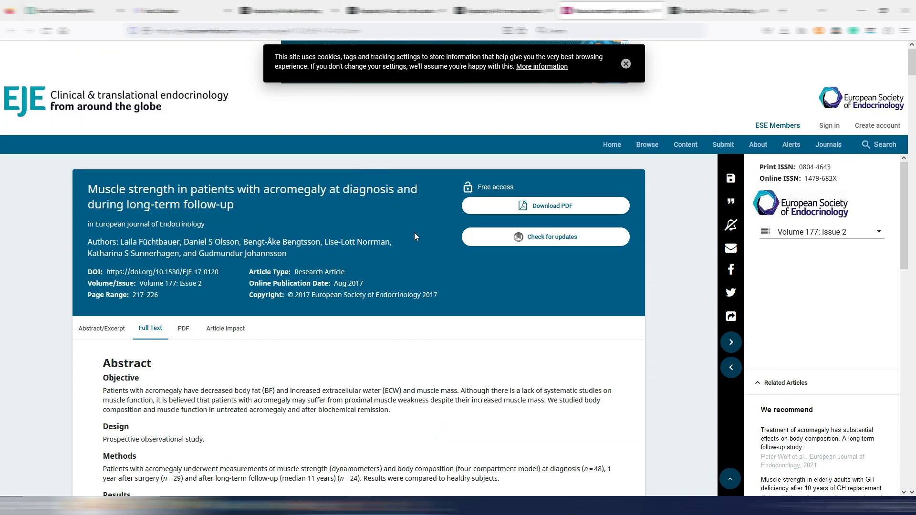
{"action": "scroll", "coordinate": [414, 233], "scroll_direction": "down", "scroll_amount": 3}
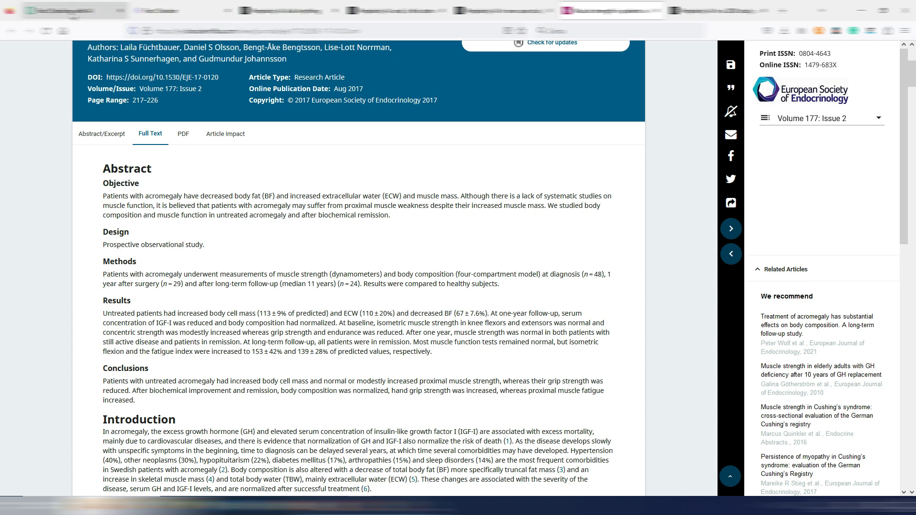
Review the IGF-1 sentence and 'The Bodybuilder with Acromegaly' title, then close the journal article tab.
{"action": "left_click", "coordinate": [76, 10]}
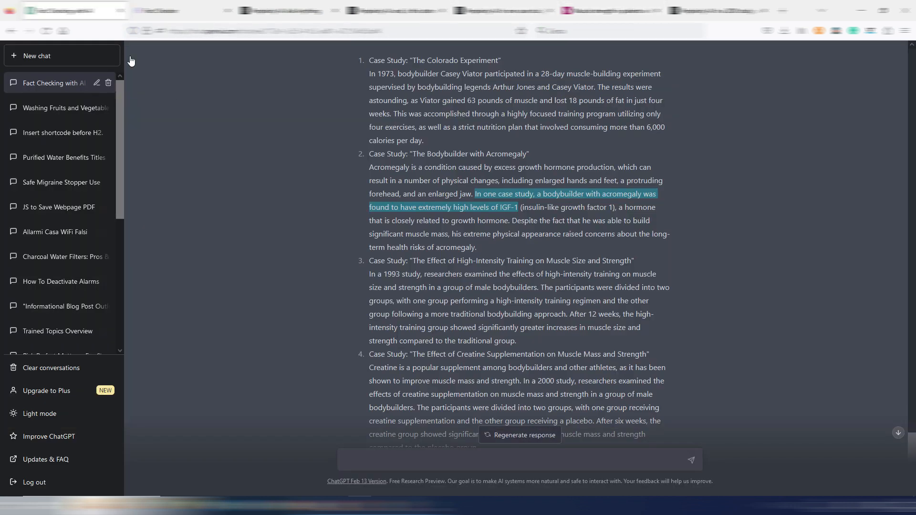
{"action": "left_click", "coordinate": [527, 192]}
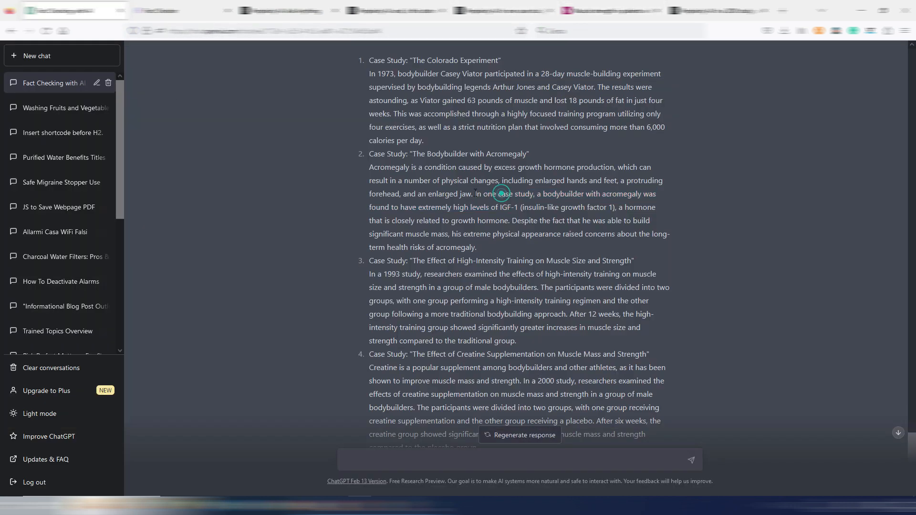
{"action": "left_click_drag", "start_coordinate": [475, 193], "coordinate": [517, 206]}
{"action": "left_click_drag", "start_coordinate": [412, 153], "coordinate": [527, 154]}
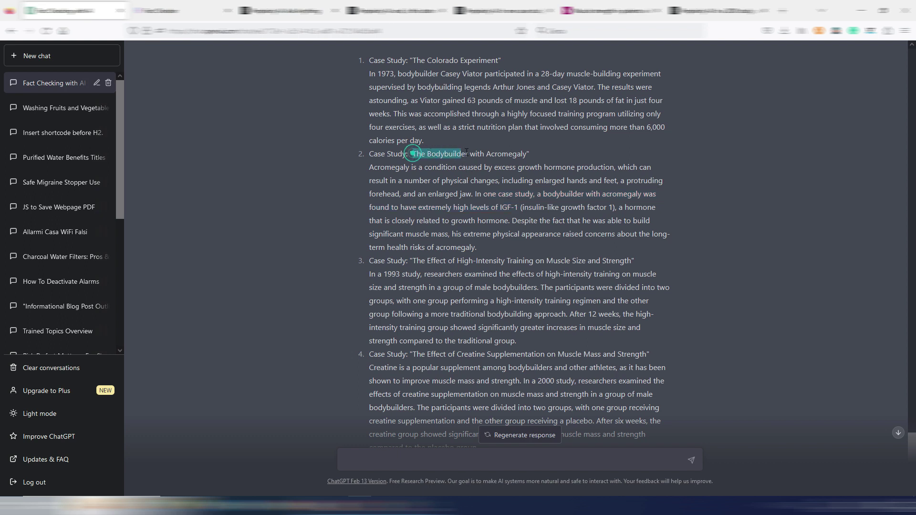
{"action": "left_click", "coordinate": [537, 152]}
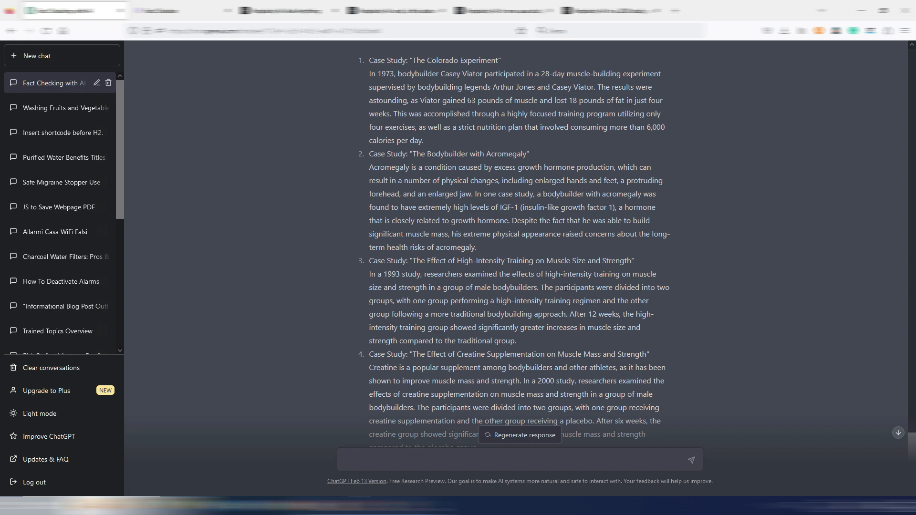
Compare the AtomicTopics verdict and Perplexity threads, then return to ChatGPT's bodybuilding case studies answer.
{"action": "left_click", "coordinate": [183, 10]}
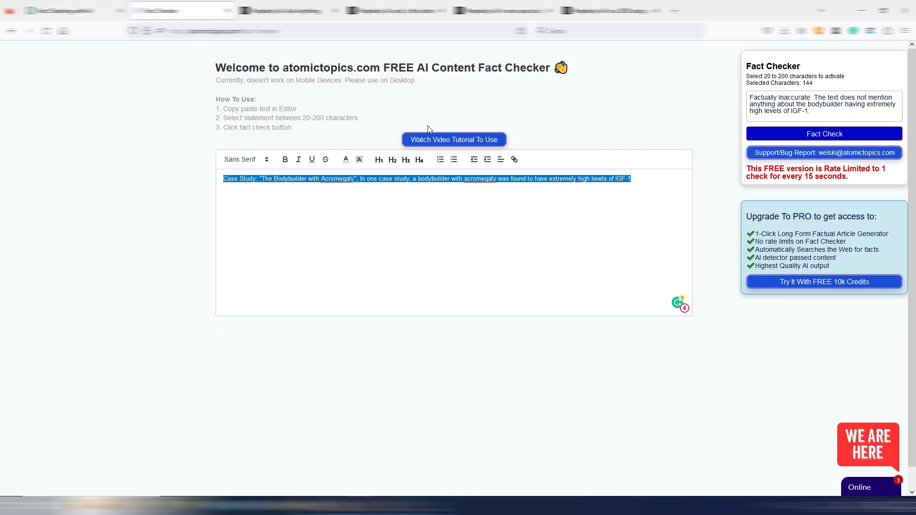
{"action": "left_click", "coordinate": [75, 11]}
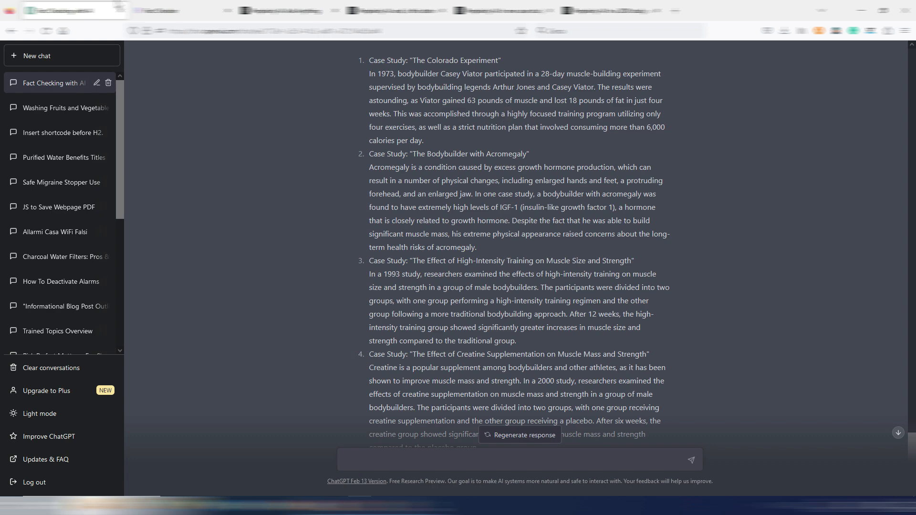
{"action": "left_click", "coordinate": [179, 11]}
{"action": "left_click", "coordinate": [440, 224]}
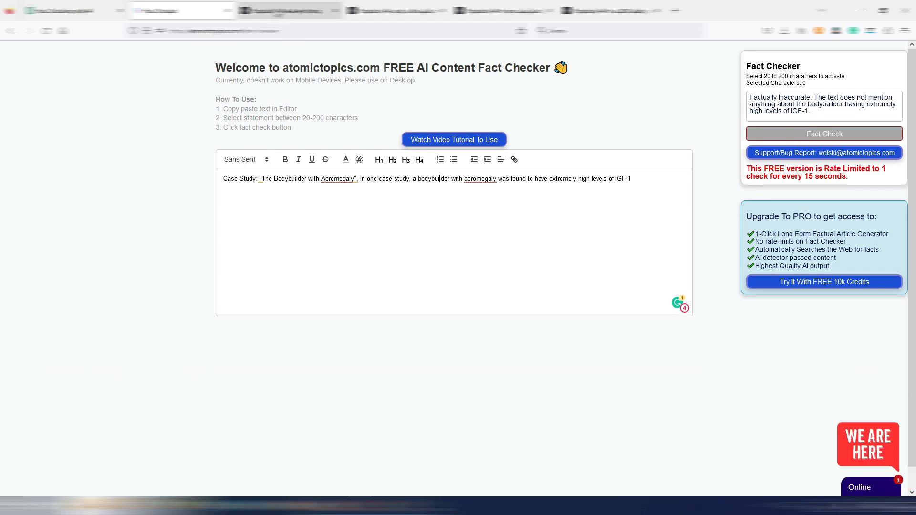
{"action": "left_click", "coordinate": [283, 10]}
{"action": "left_click", "coordinate": [393, 10]}
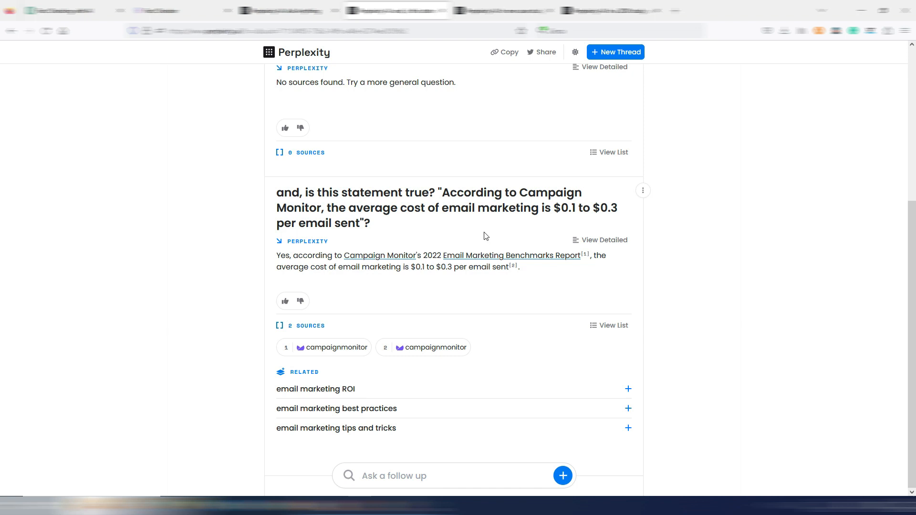
{"action": "key", "text": "ctrl+1"}
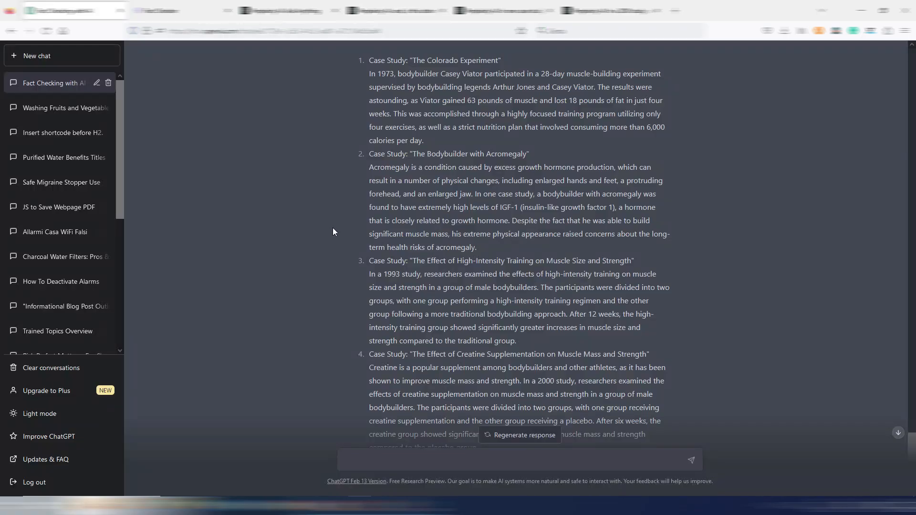